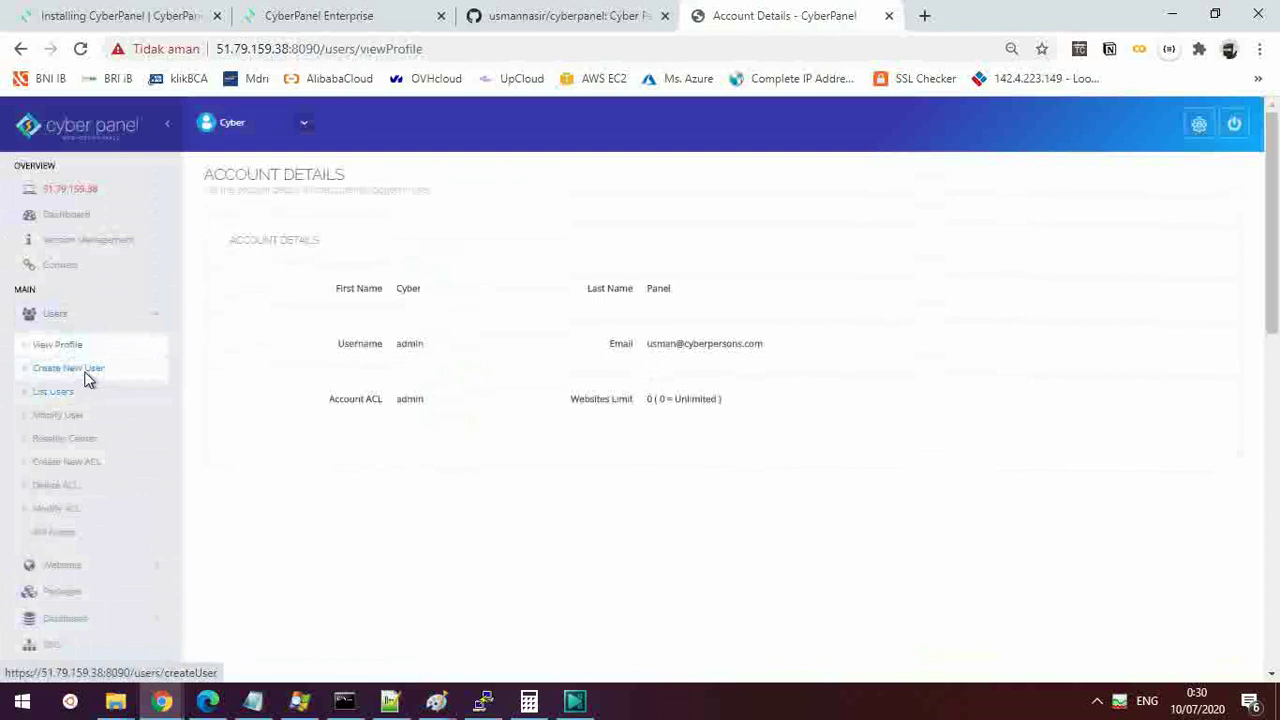
# Open the form for creating a new user and review all its fields down to the security level.
pyautogui.click(68, 368)
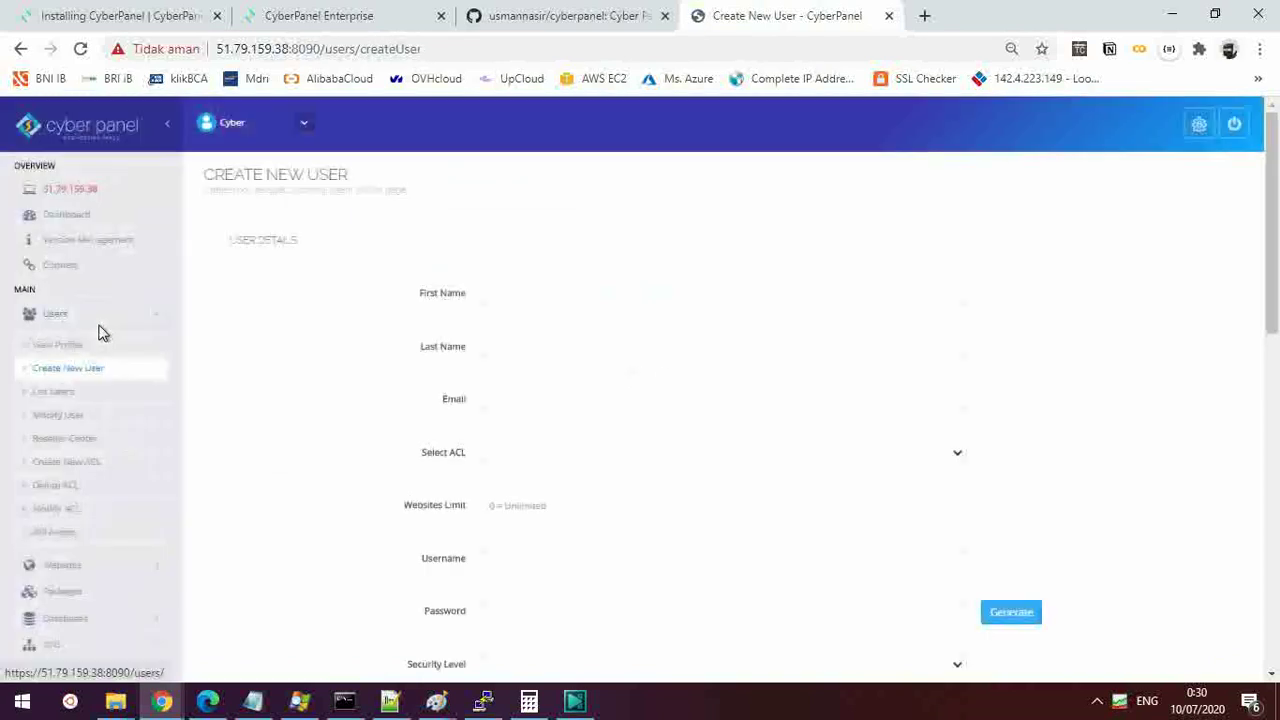
pyautogui.scroll(-1, 388, 387)
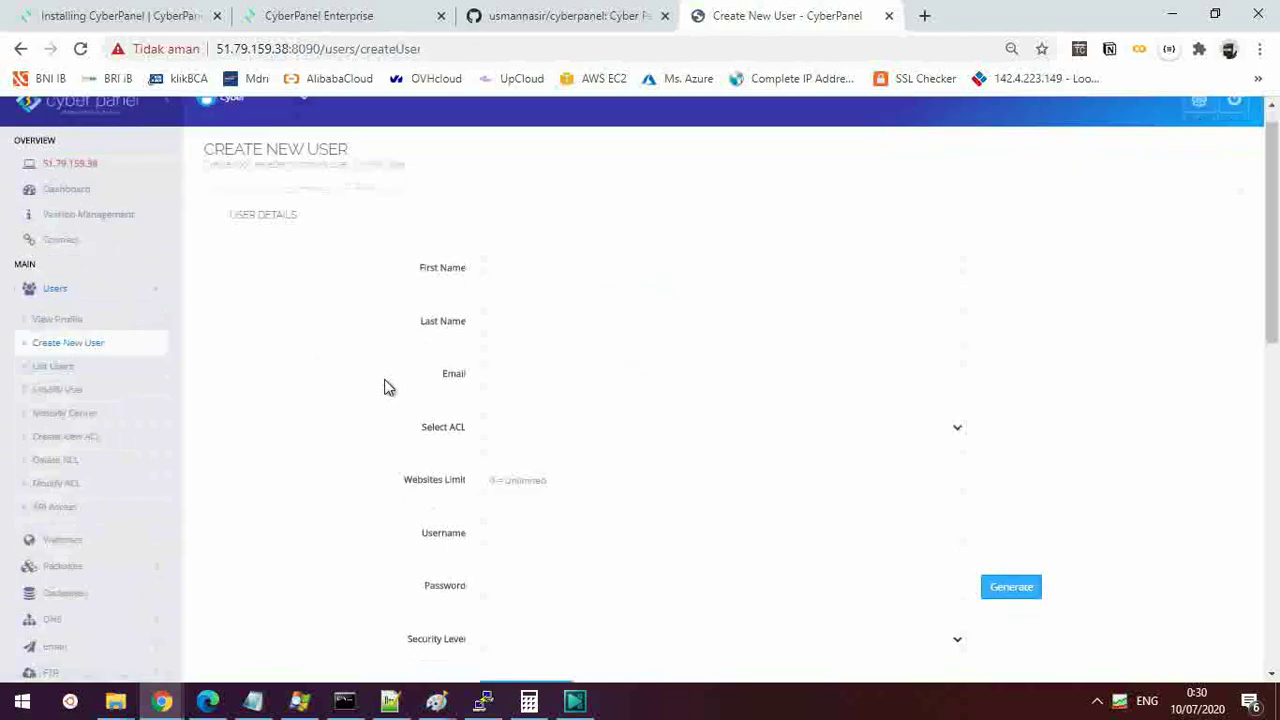
pyautogui.scroll(-3, 388, 387)
pyautogui.scroll(-1, 388, 387)
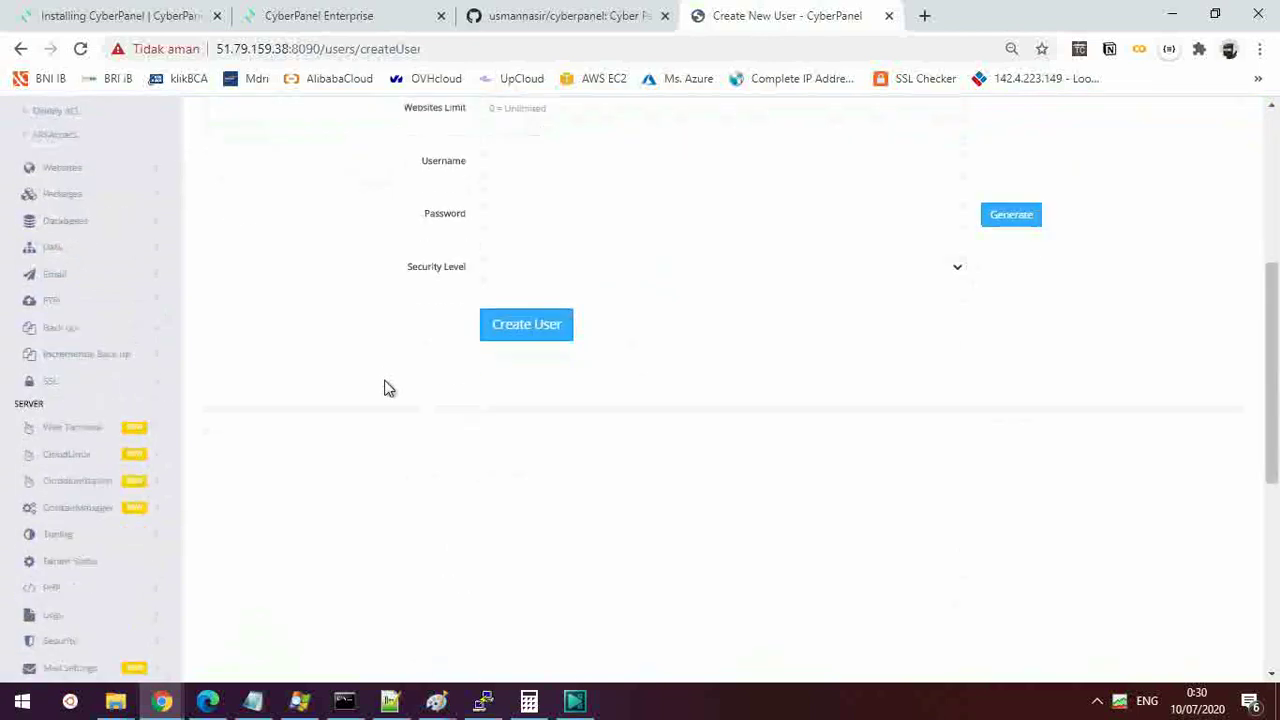
pyautogui.scroll(-2, 388, 387)
pyautogui.scroll(4, 386, 386)
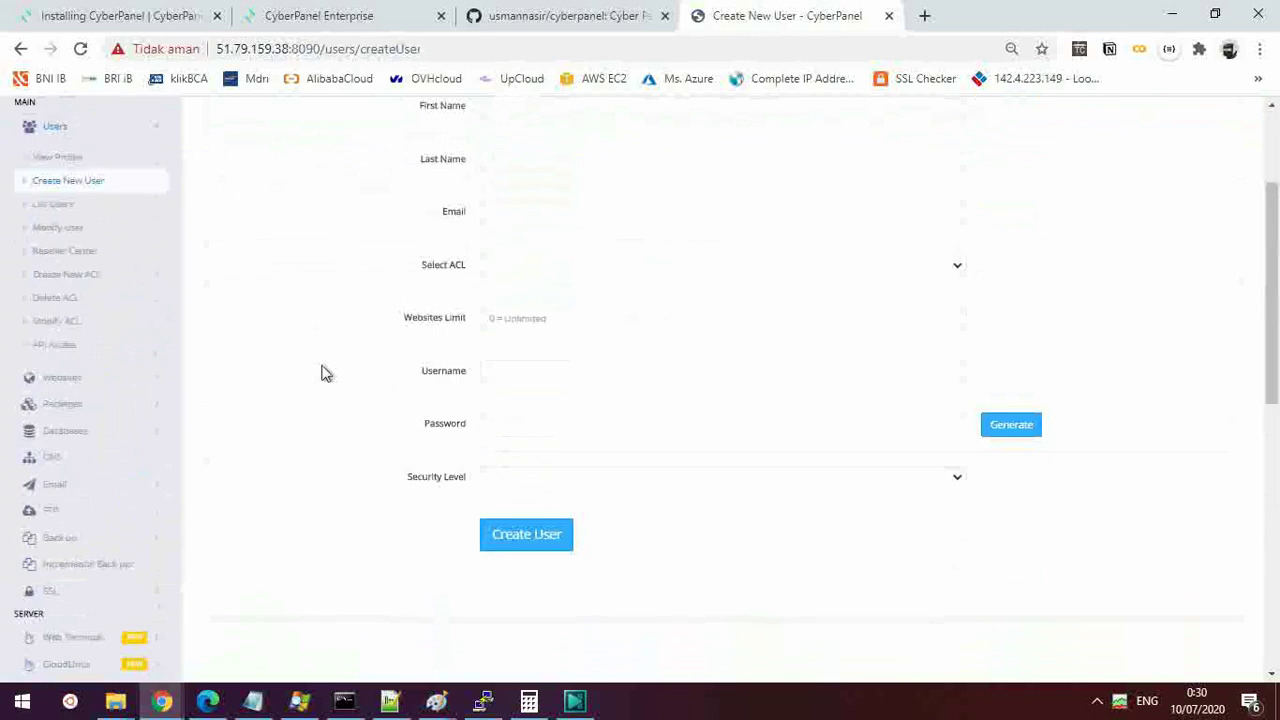
pyautogui.scroll(1, 240, 350)
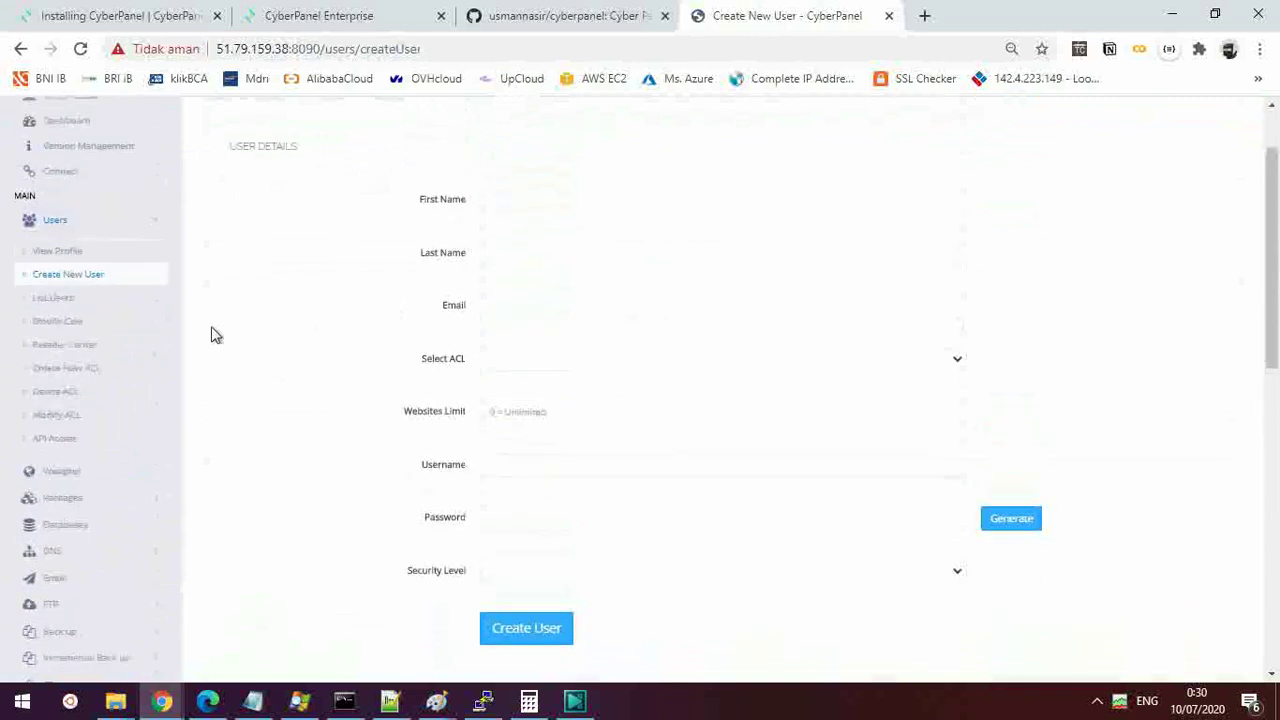
# View the list of existing users and the page for modifying a user.
pyautogui.click(86, 317)
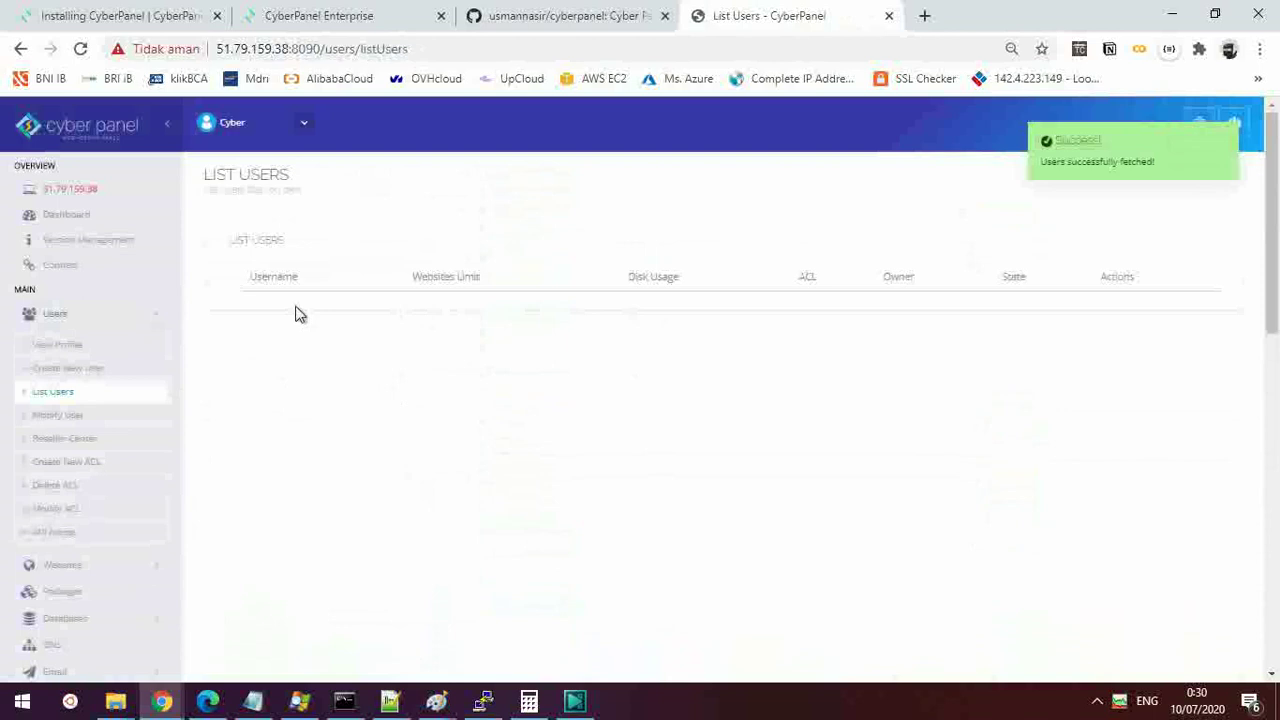
pyautogui.click(79, 419)
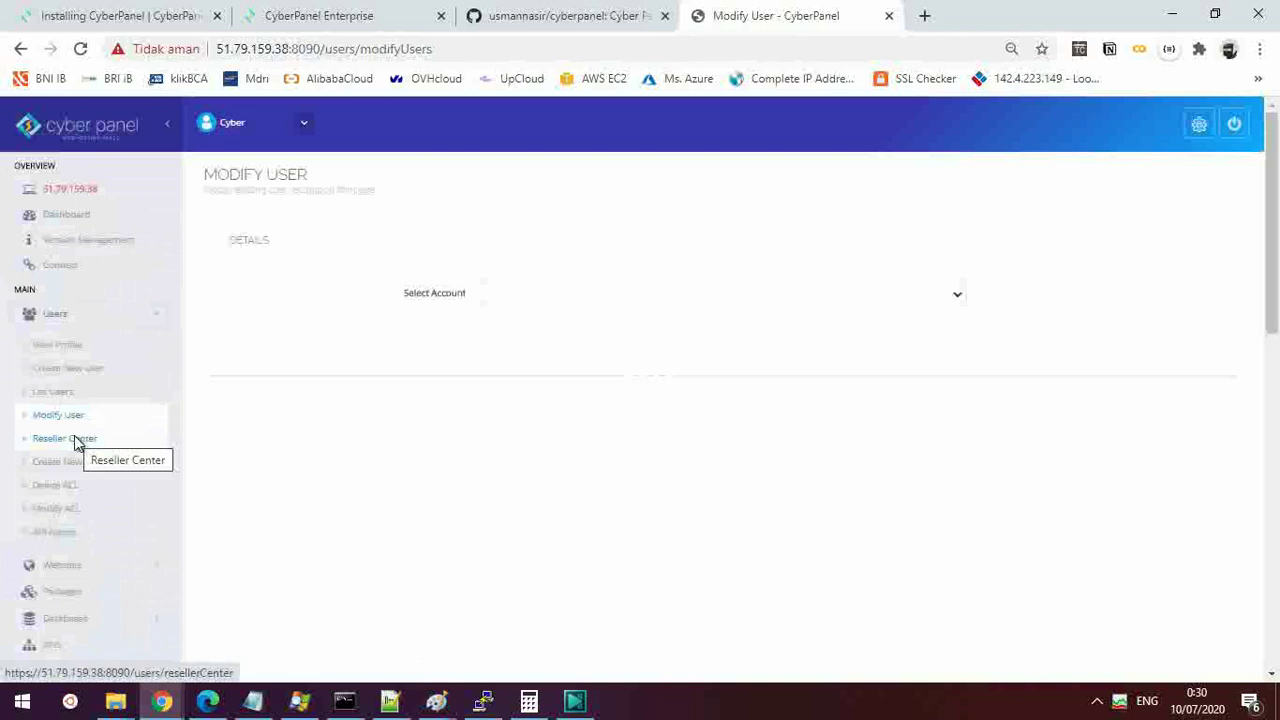
# View the Reseller Center and review the permission options in the form for creating a new ACL.
pyautogui.click(76, 440)
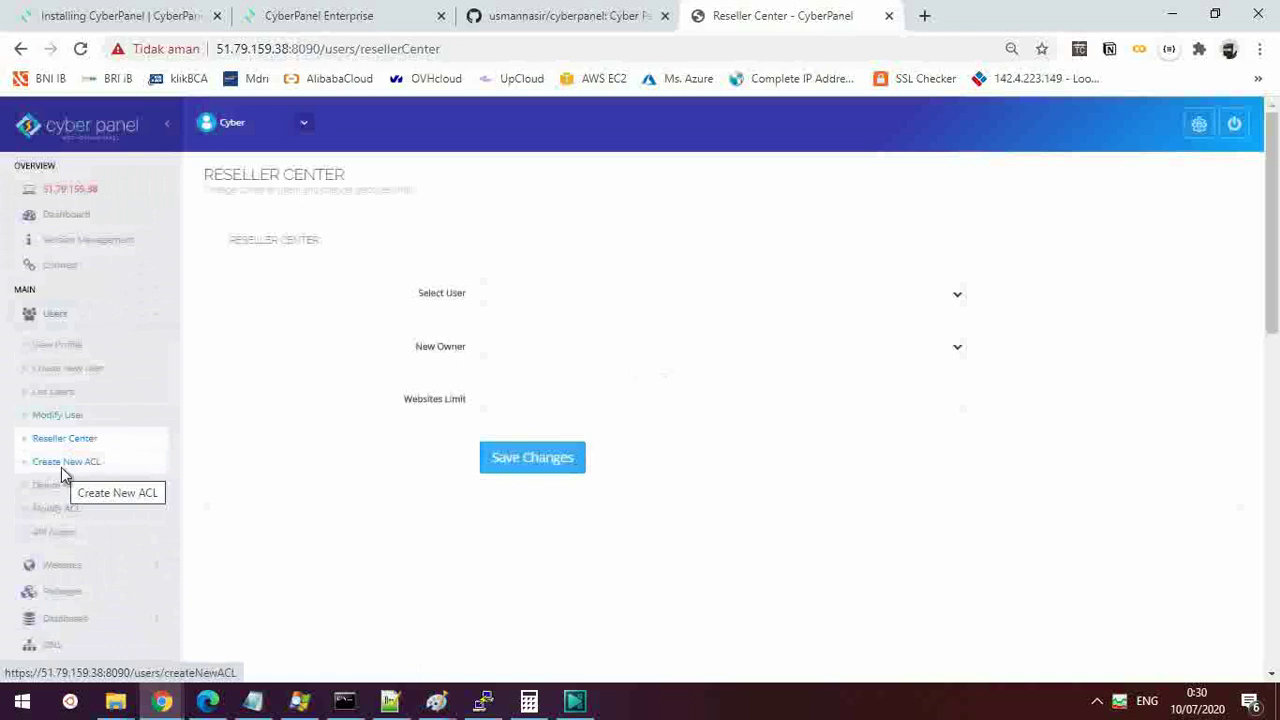
pyautogui.click(61, 463)
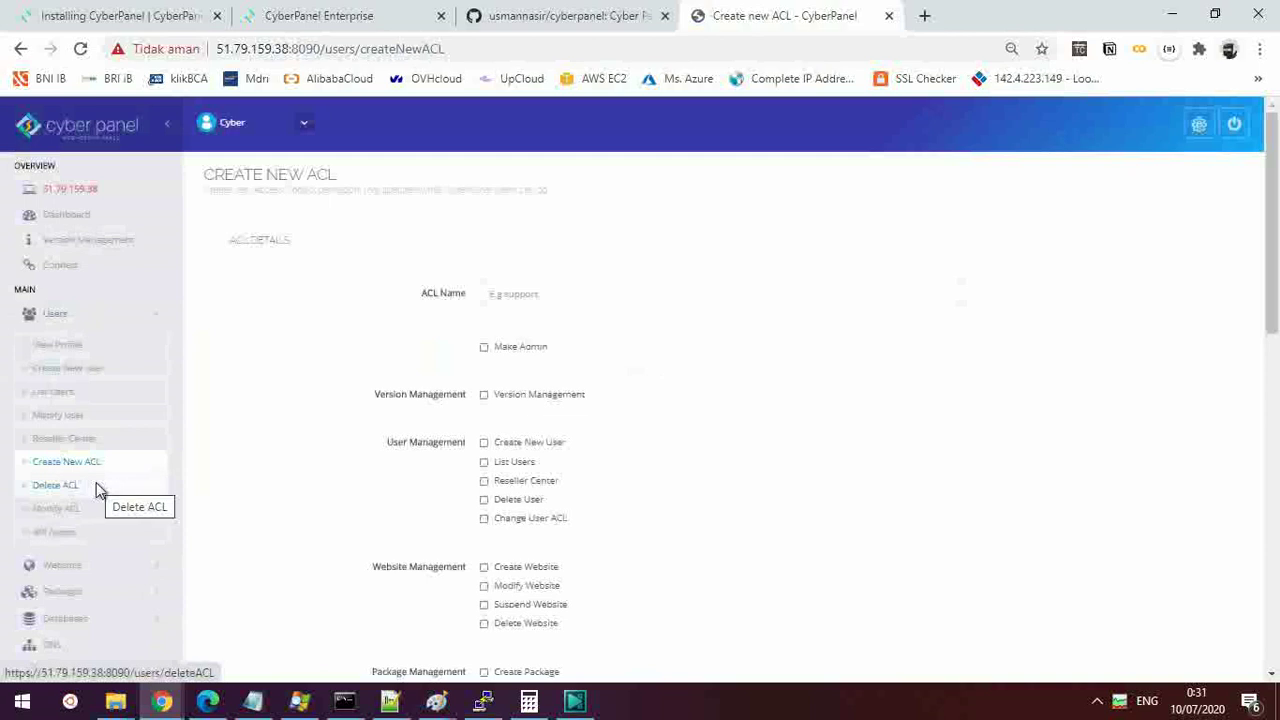
pyautogui.scroll(-2, 96, 488)
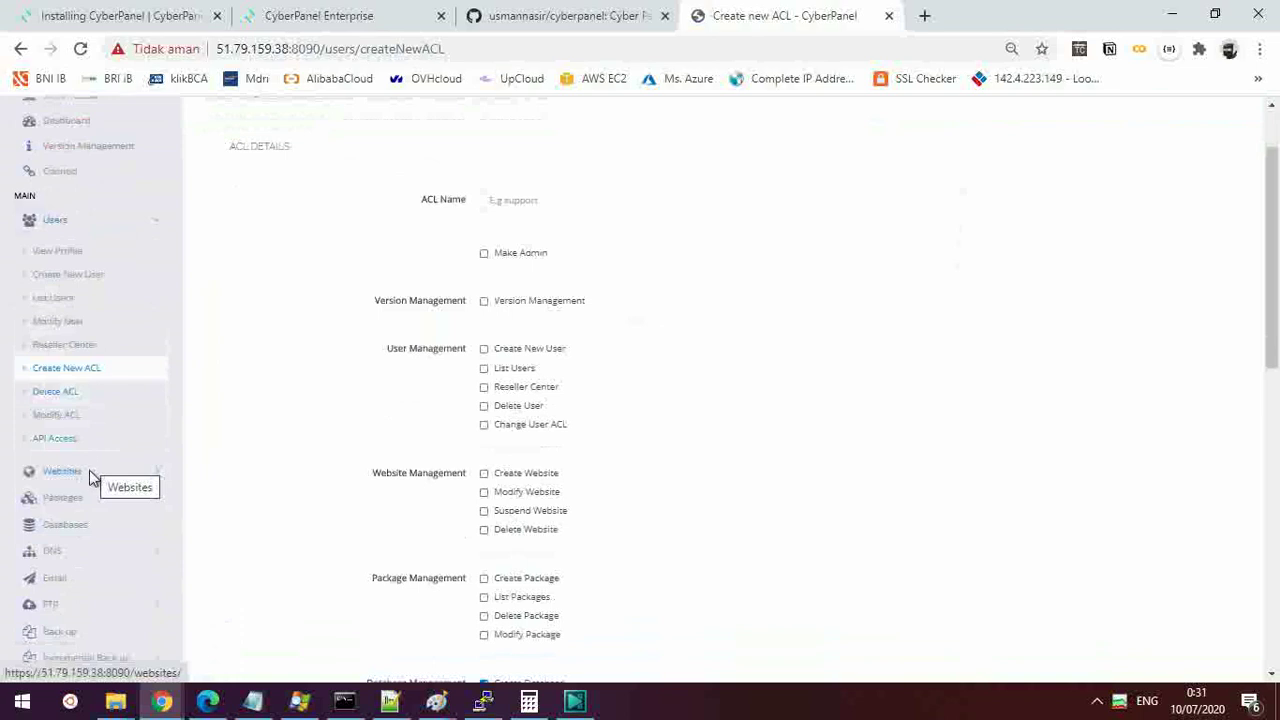
# Review the website creation form with its additional features and open the list of hosted websites.
pyautogui.click(89, 470)
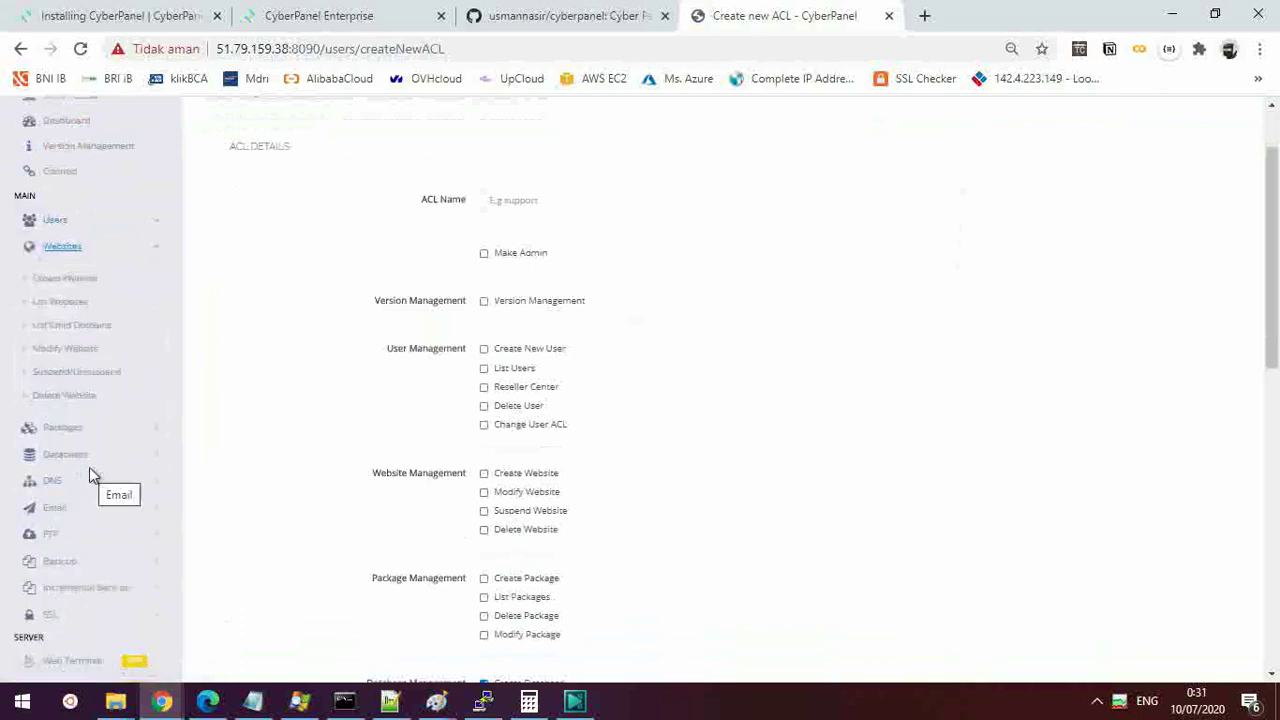
pyautogui.click(124, 287)
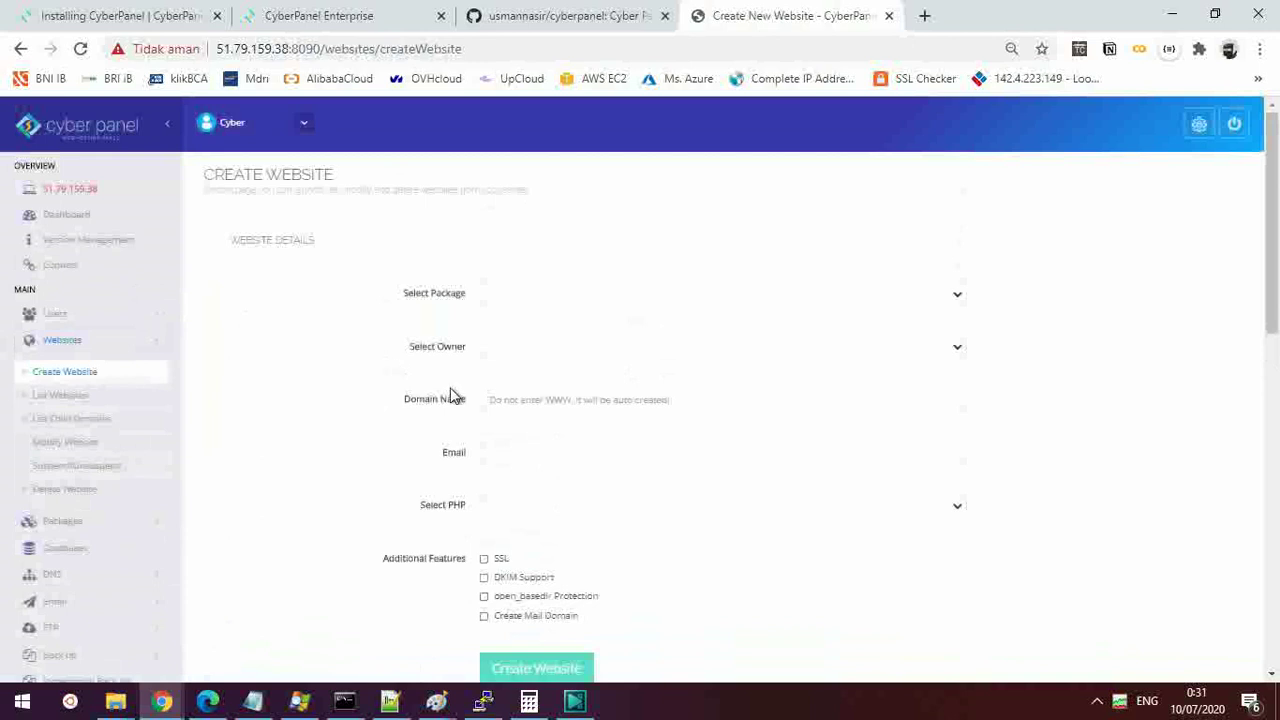
pyautogui.scroll(-2, 450, 400)
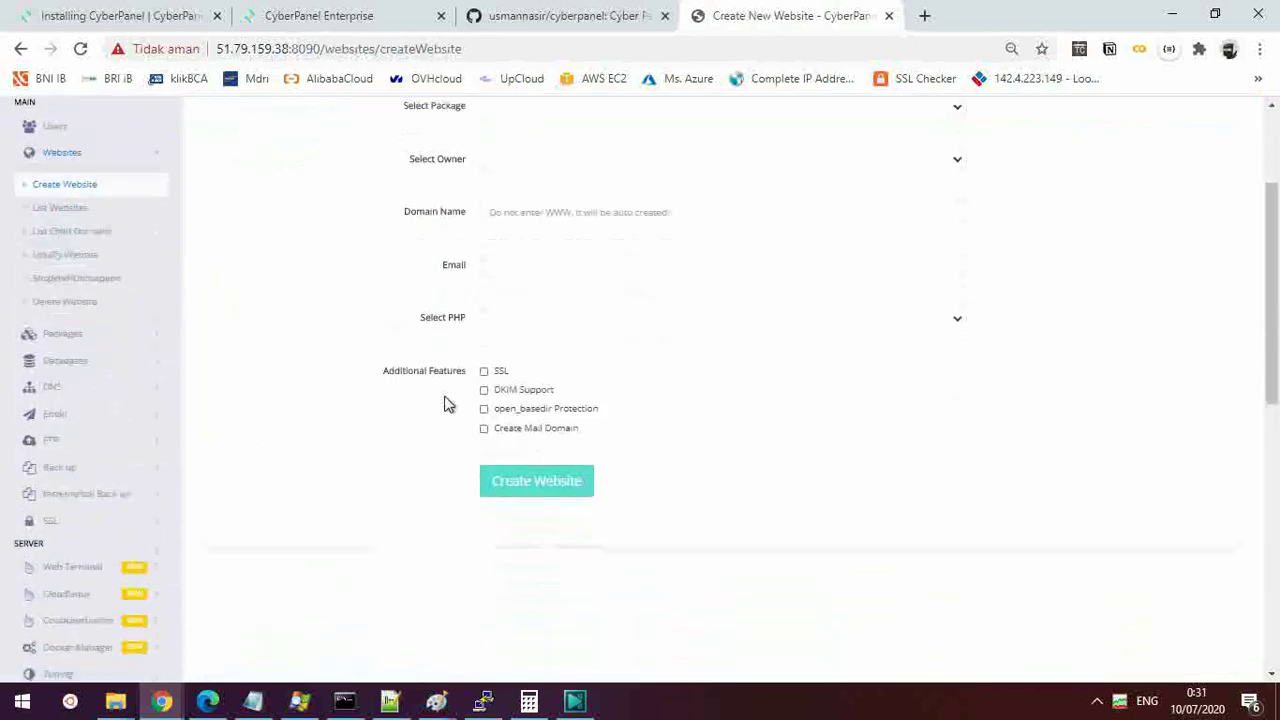
pyautogui.scroll(2, 443, 401)
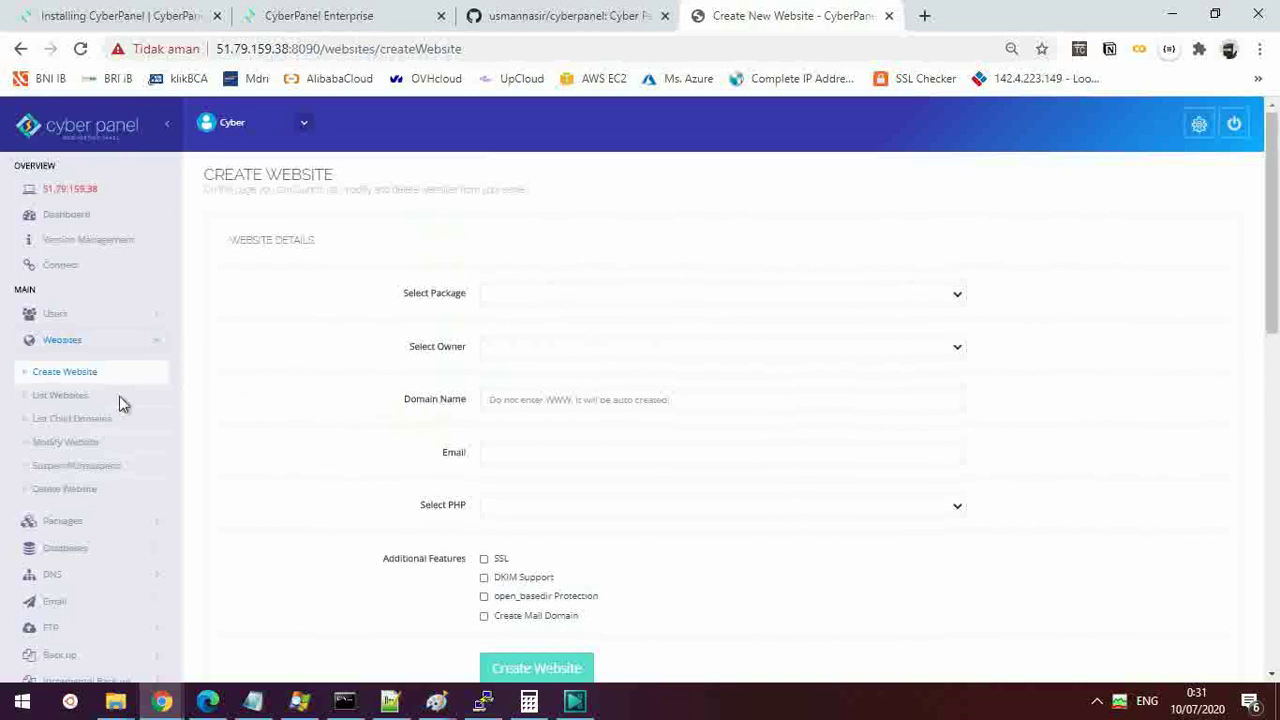
pyautogui.click(61, 397)
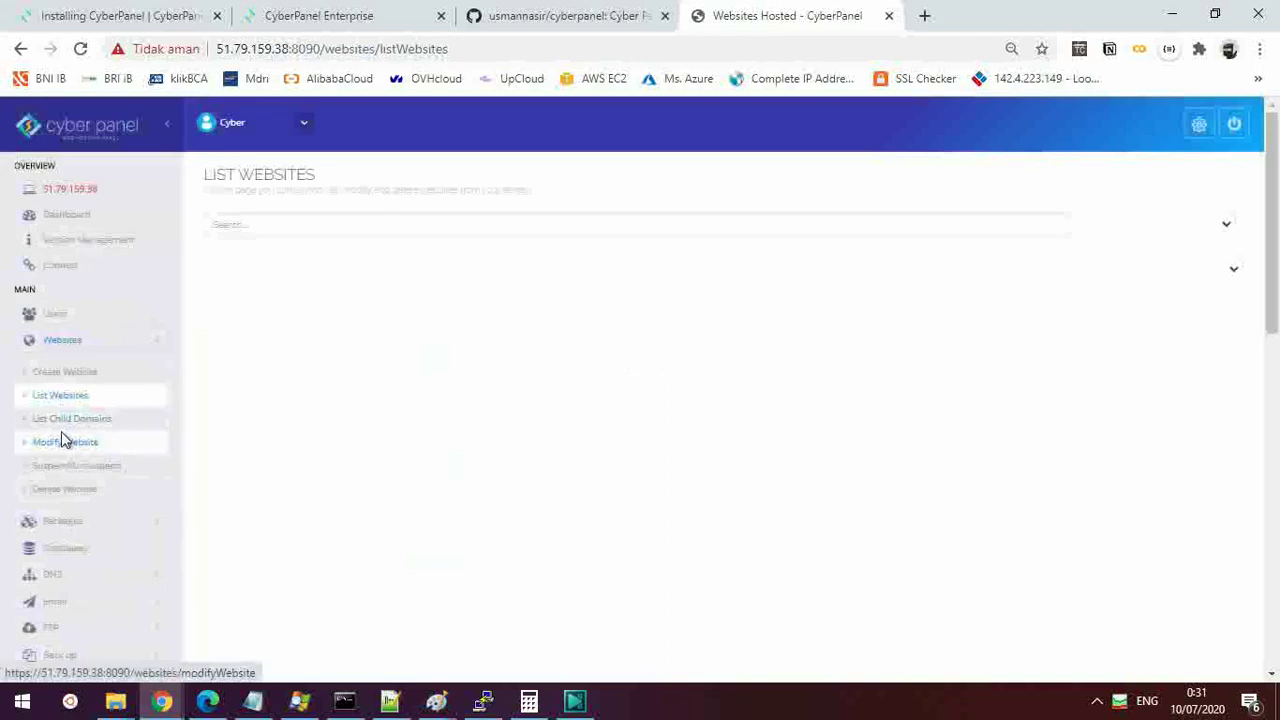
# Open the form for creating a package and review its resource limits and additional features.
pyautogui.click(62, 524)
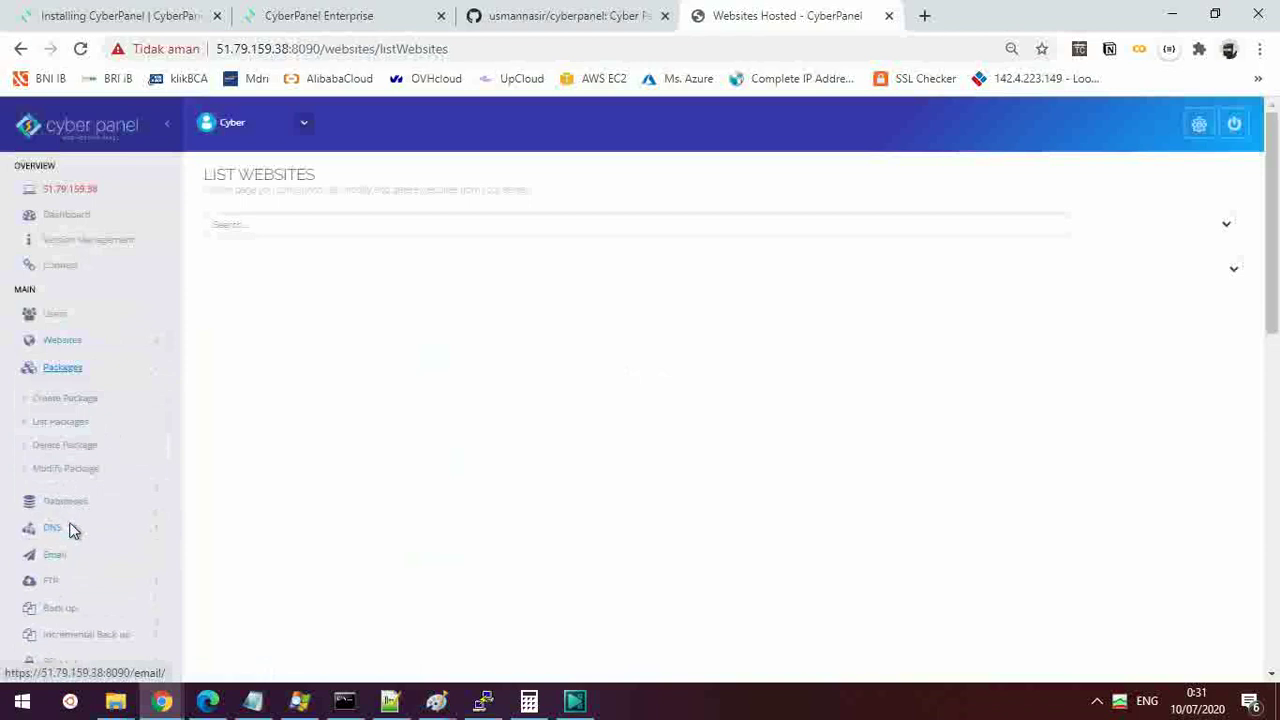
pyautogui.click(103, 402)
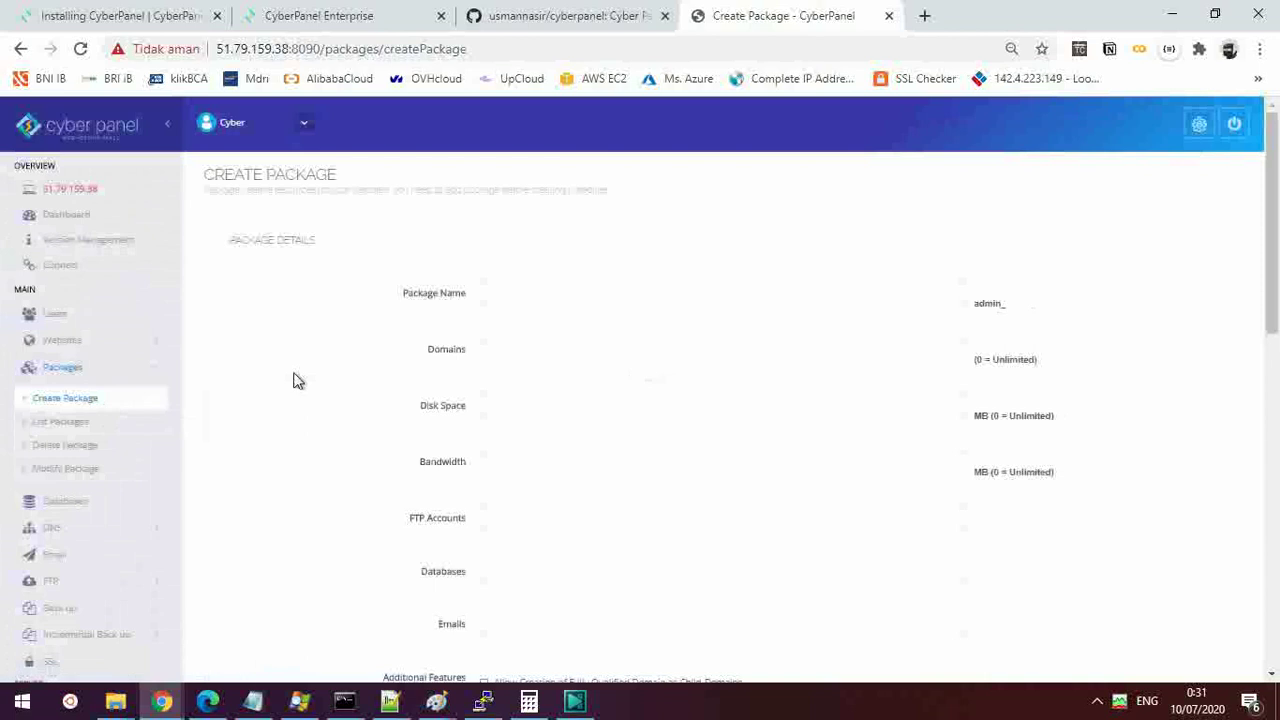
pyautogui.scroll(-1, 296, 380)
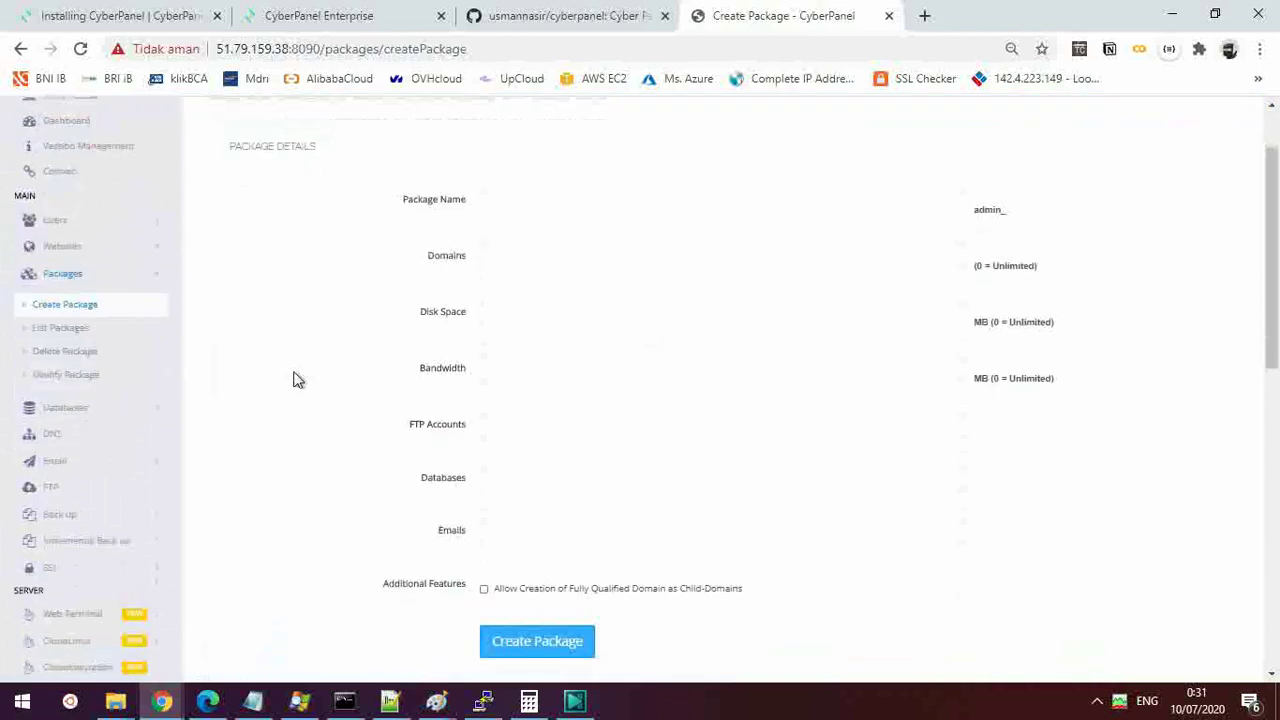
pyautogui.scroll(-2, 296, 380)
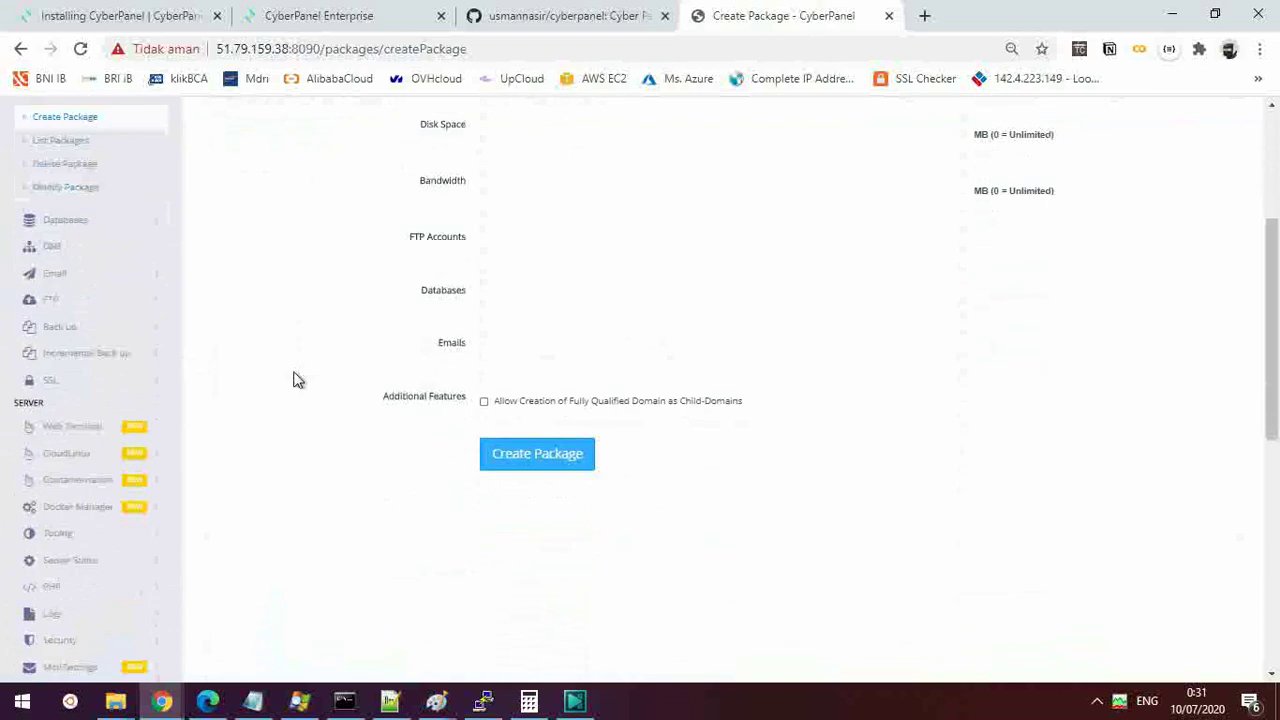
pyautogui.scroll(2, 296, 380)
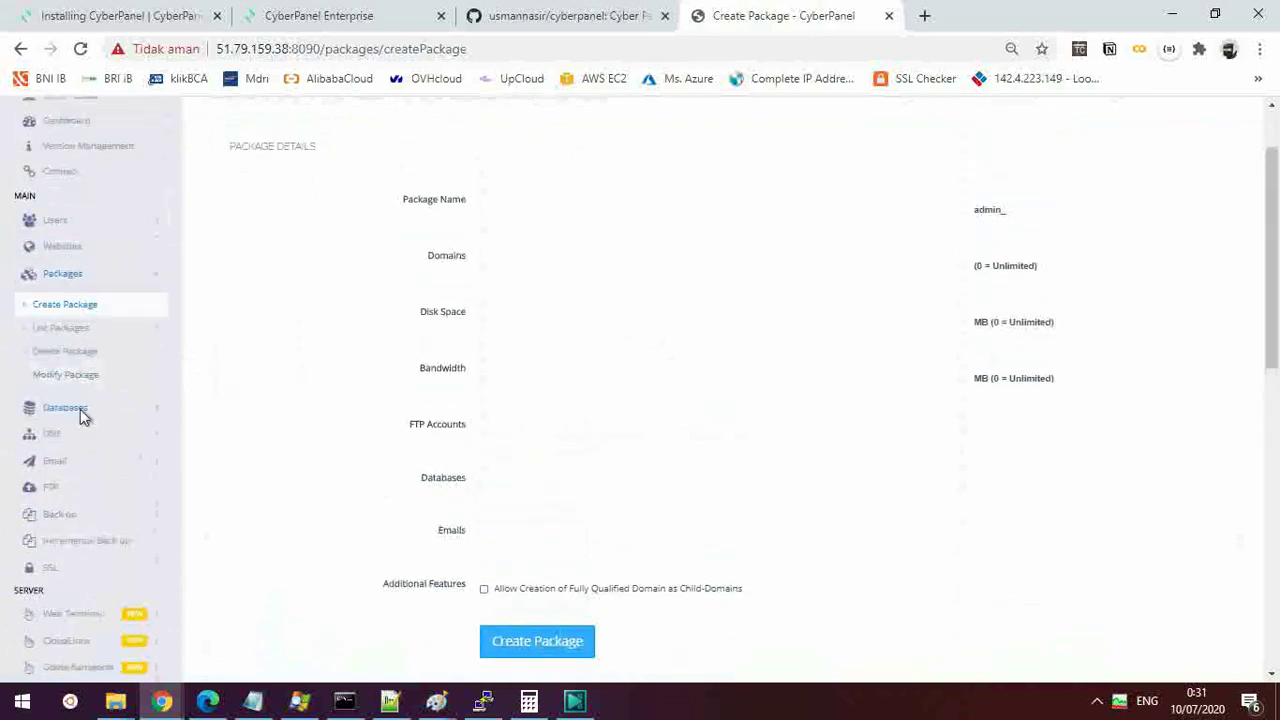
# Open the database creation page and check which websites can be selected there.
pyautogui.click(30, 410)
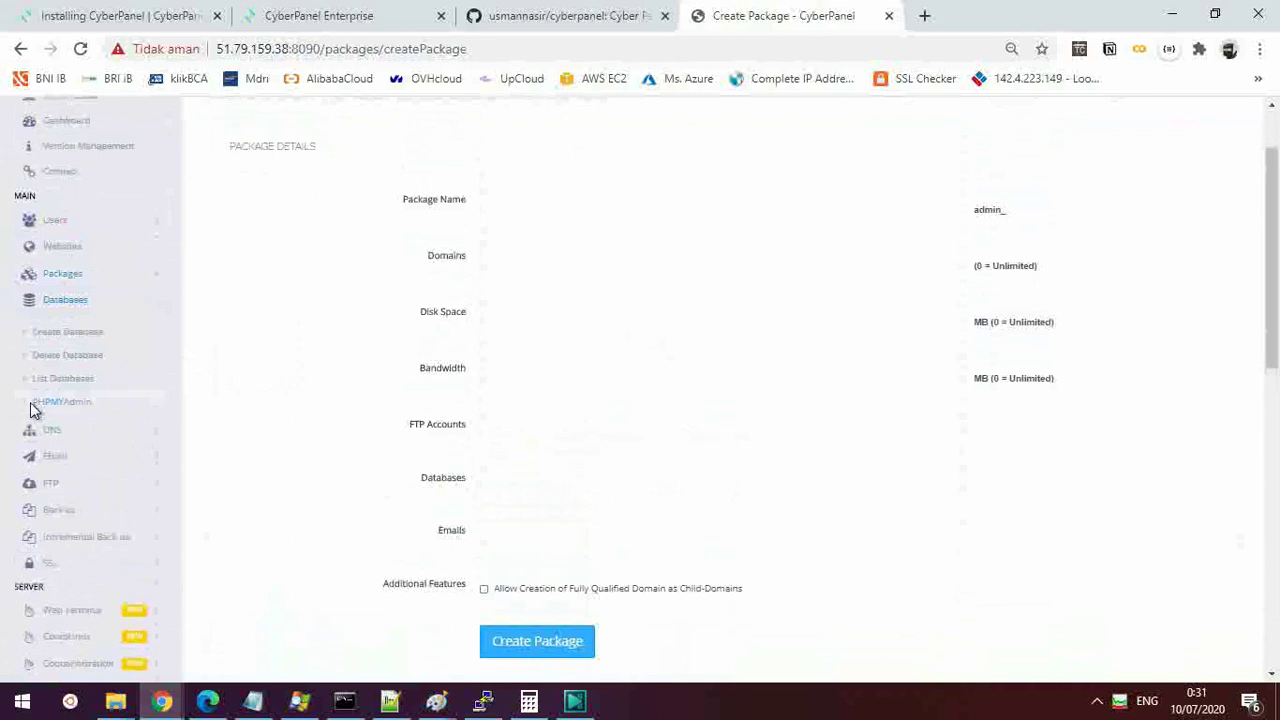
pyautogui.click(70, 336)
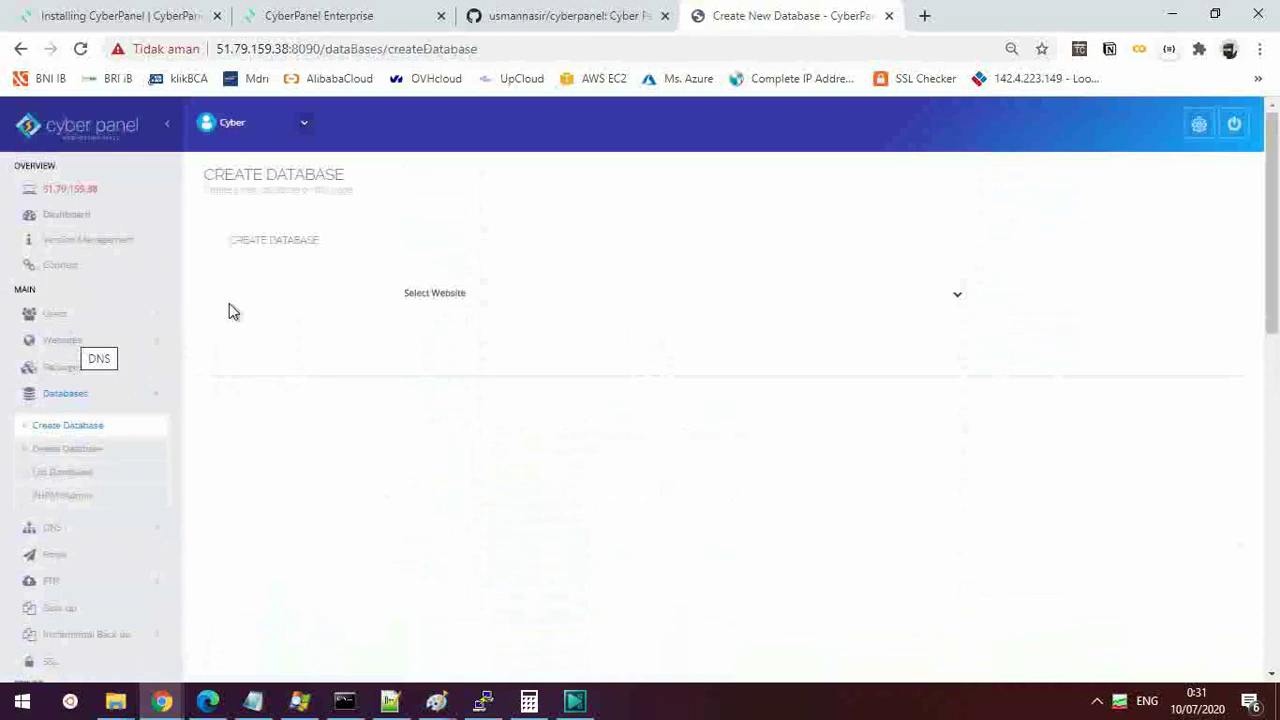
pyautogui.click(507, 295)
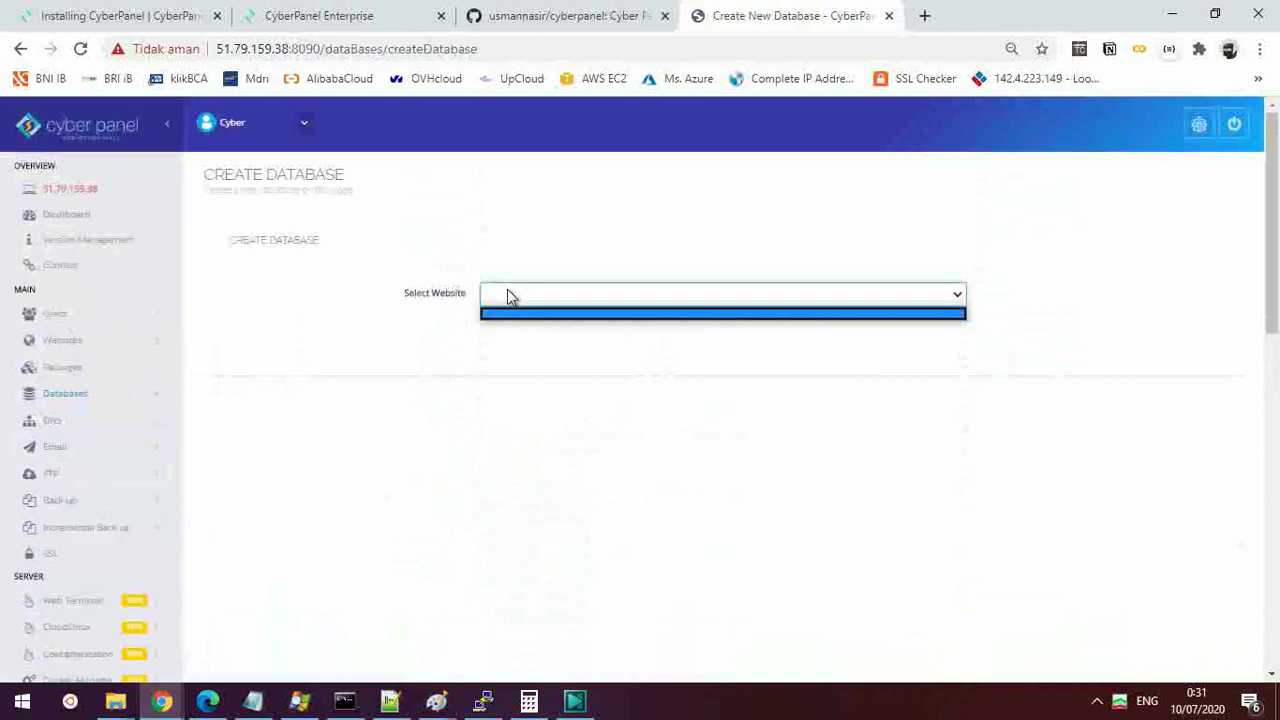
# Open the nameserver creation page and show the available DNS management functions.
pyautogui.click(75, 420)
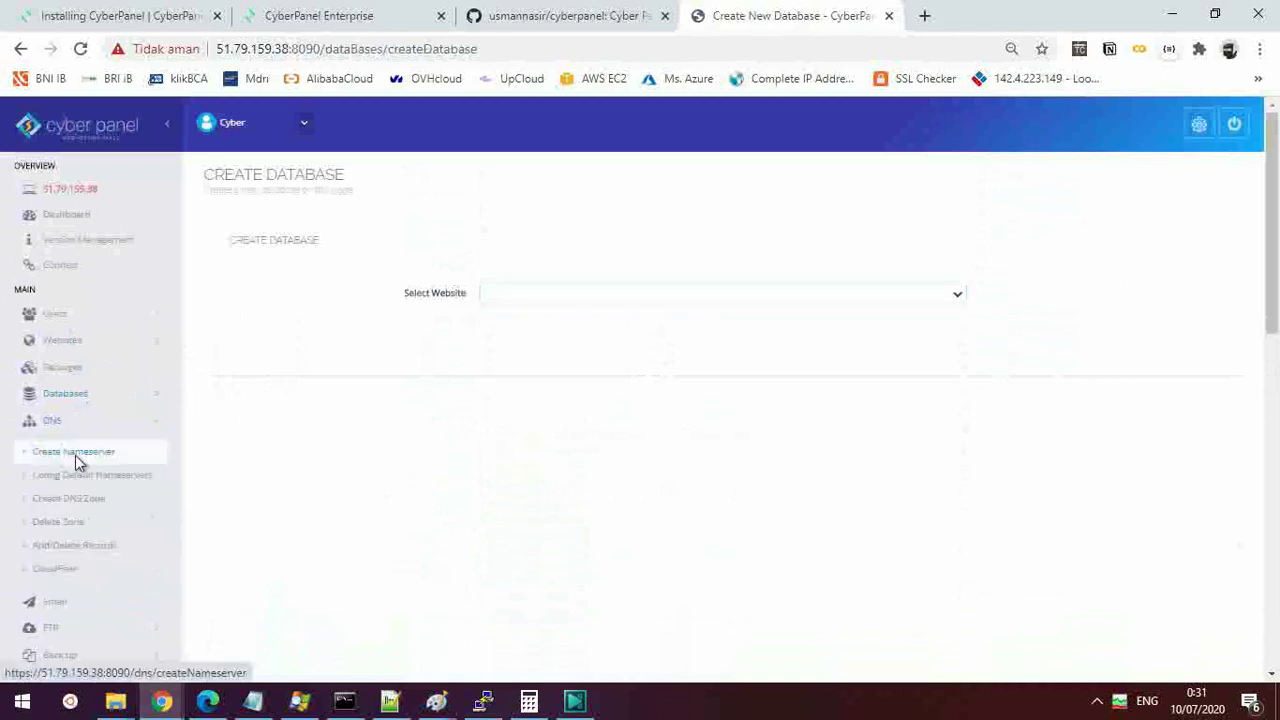
pyautogui.click(77, 460)
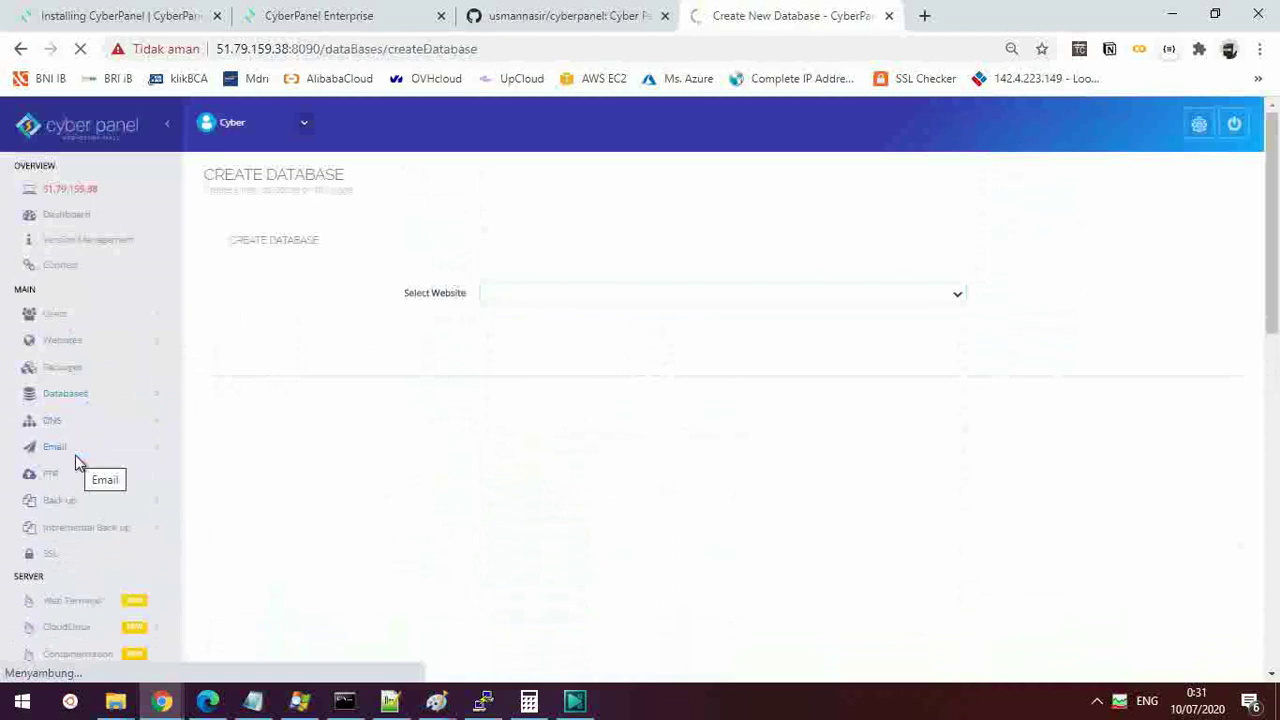
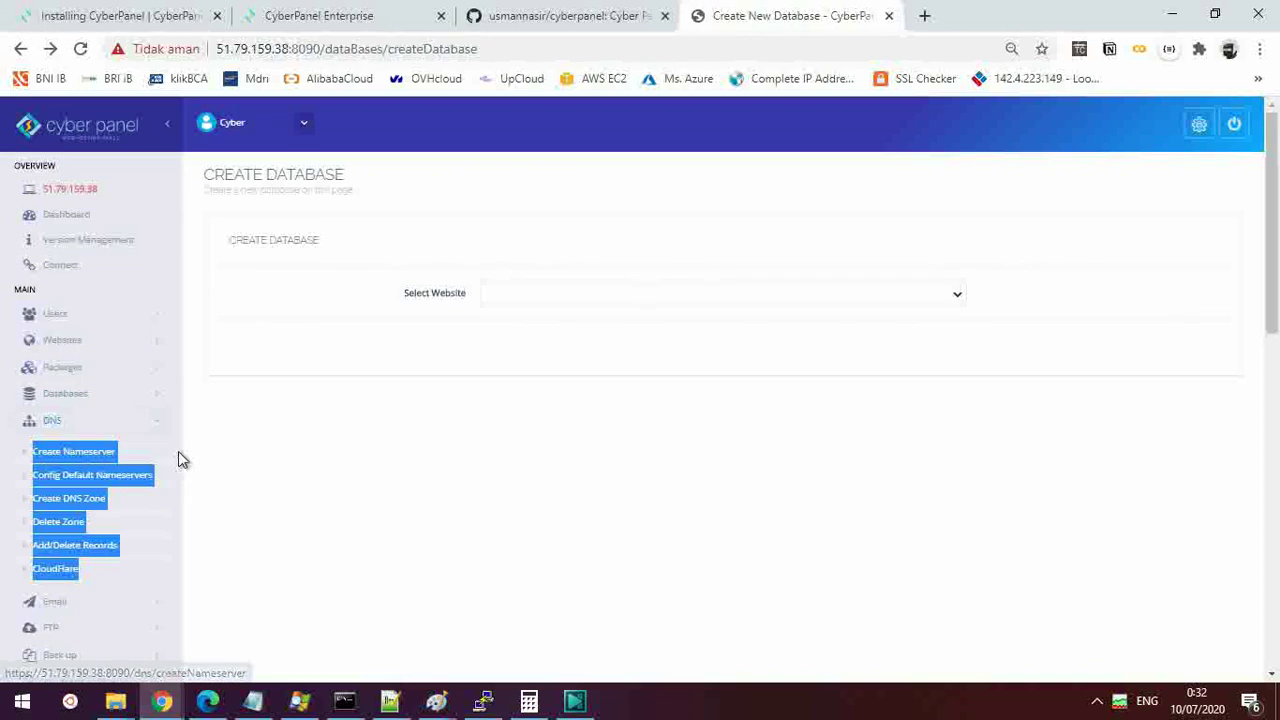
pyautogui.click(179, 459)
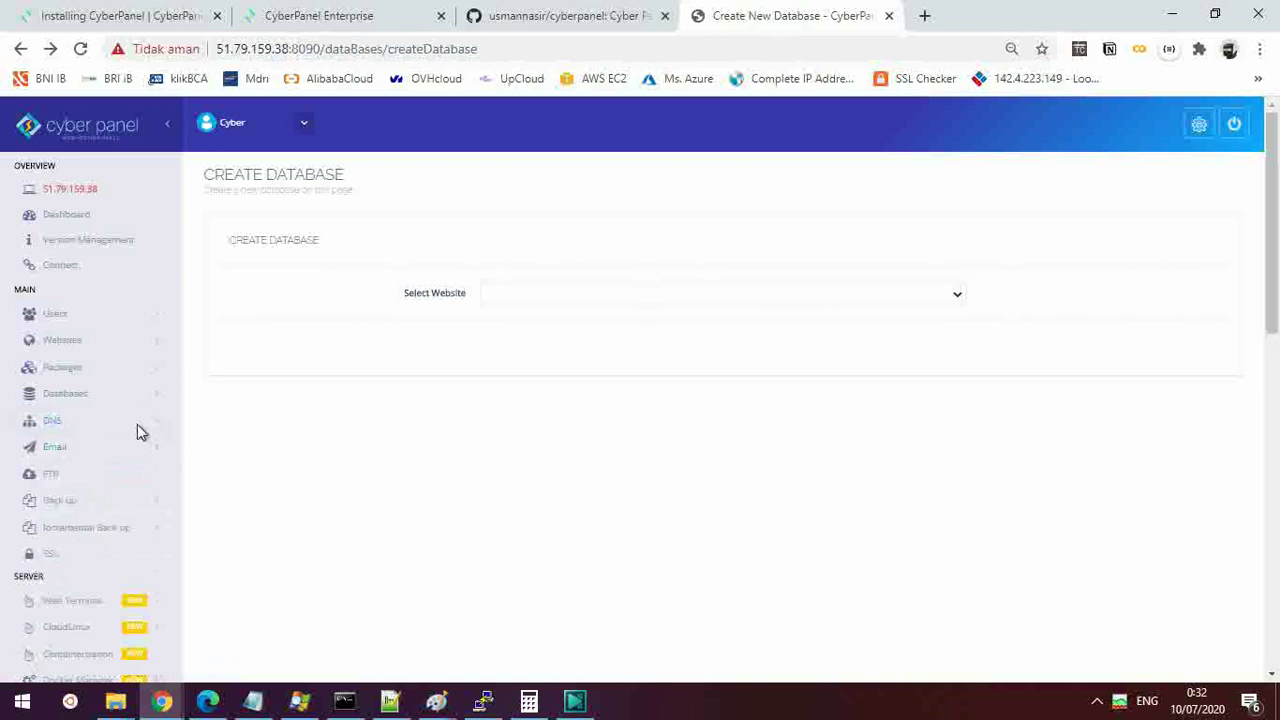
pyautogui.click(137, 424)
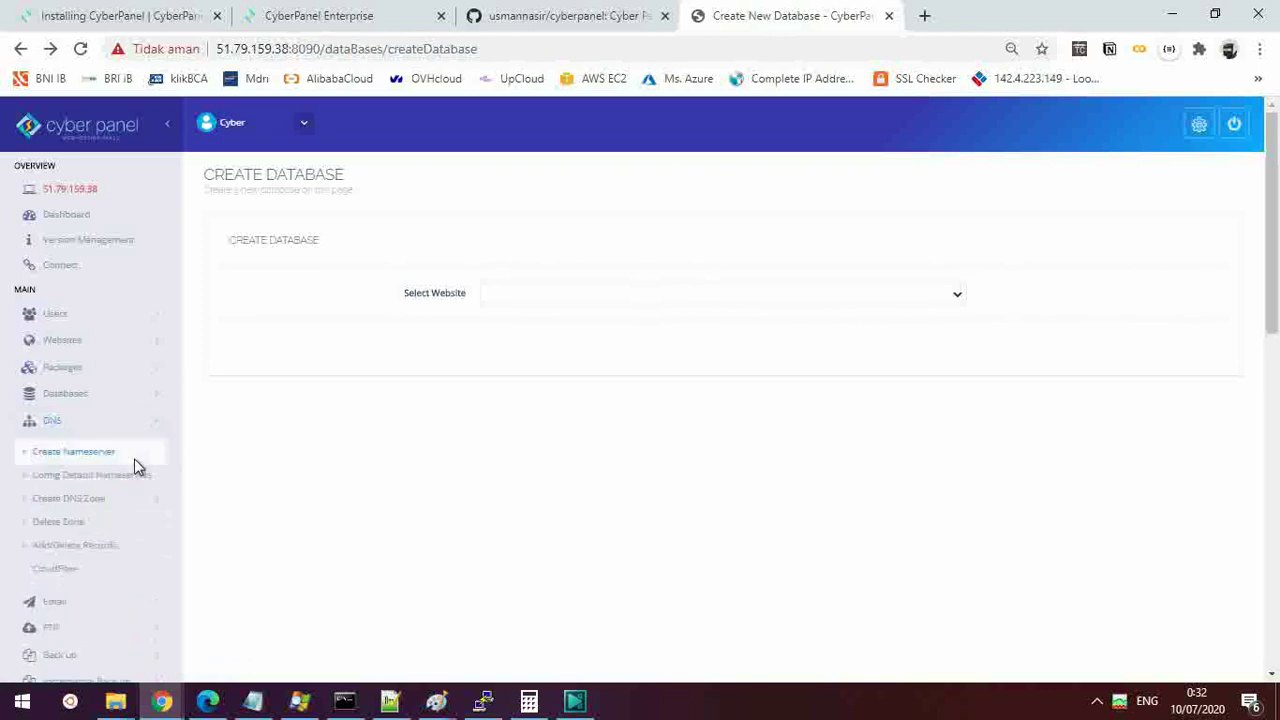
# Open the email account creation page and check which websites can be selected for the account.
pyautogui.scroll(-1, 134, 466)
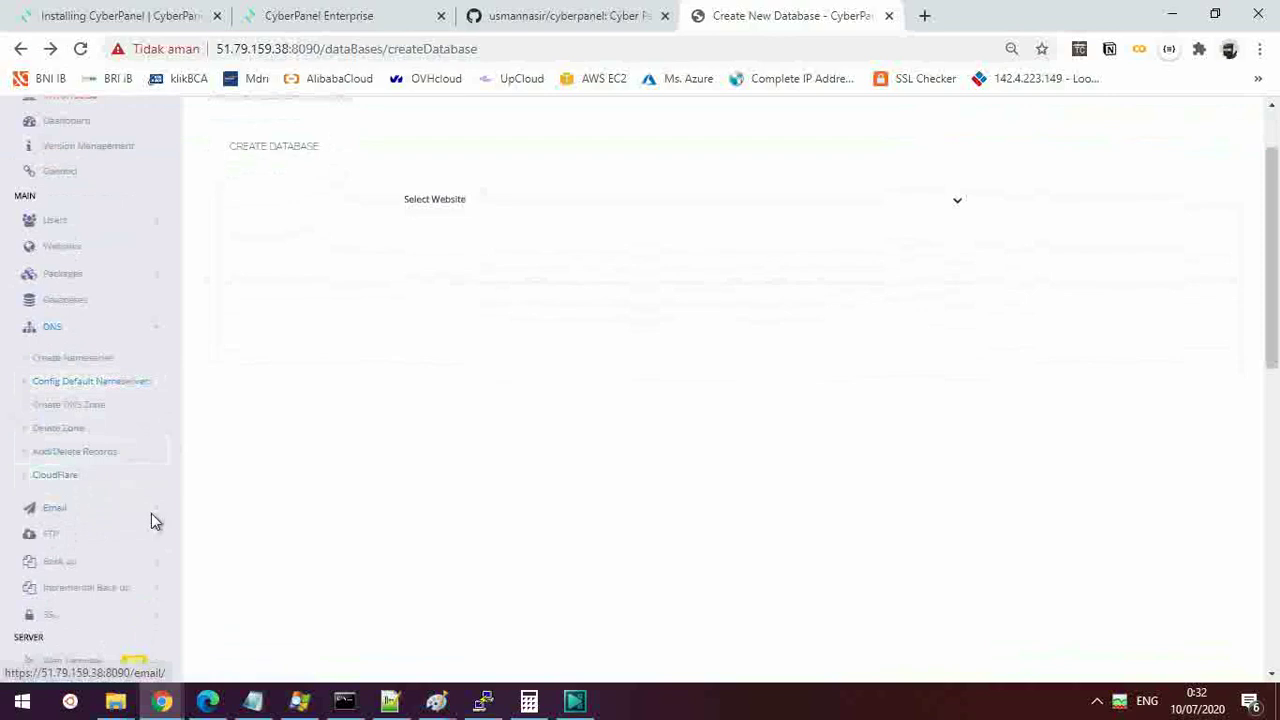
pyautogui.click(155, 510)
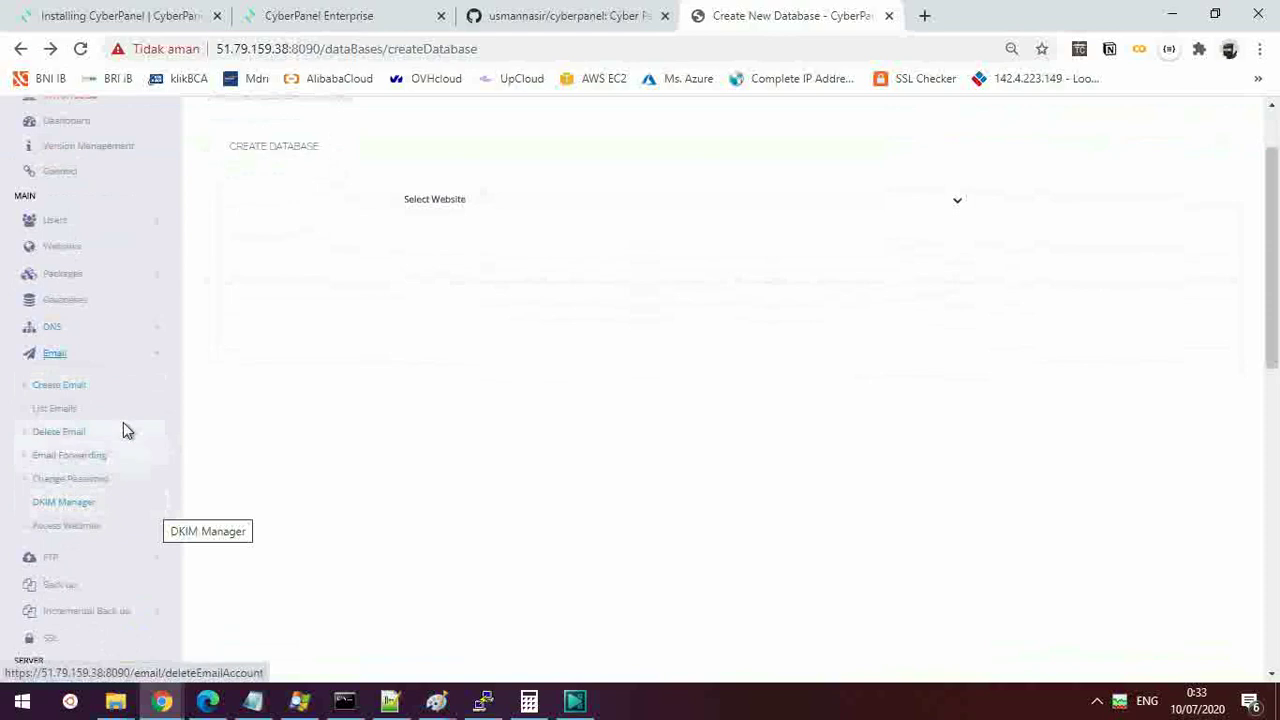
pyautogui.click(92, 387)
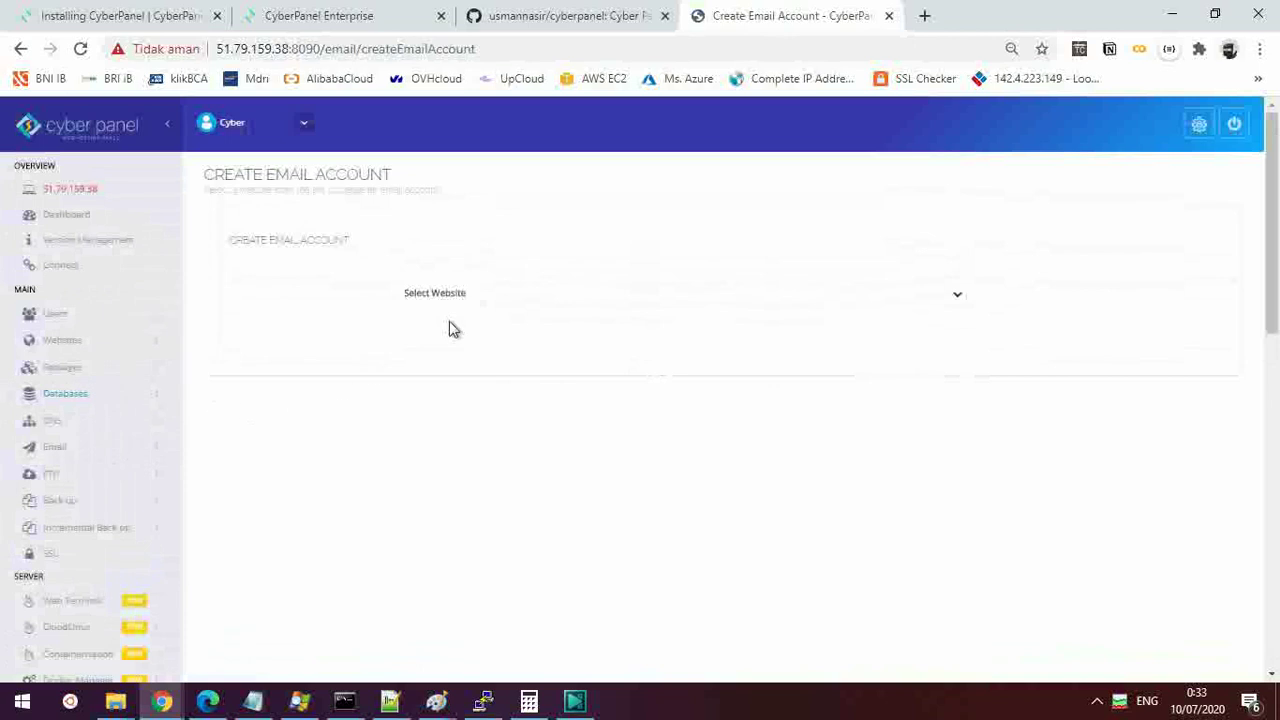
pyautogui.click(537, 295)
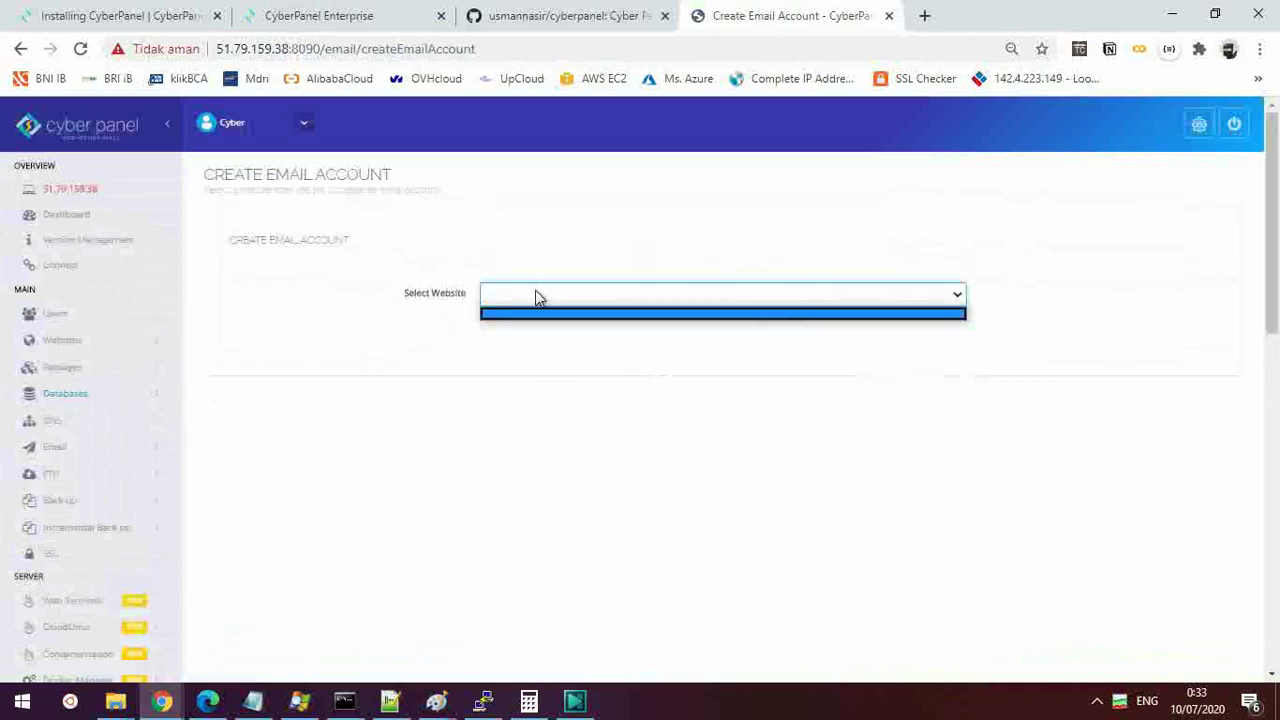
# Look over the server management entries and show the FTP account functions.
pyautogui.scroll(-3, 174, 491)
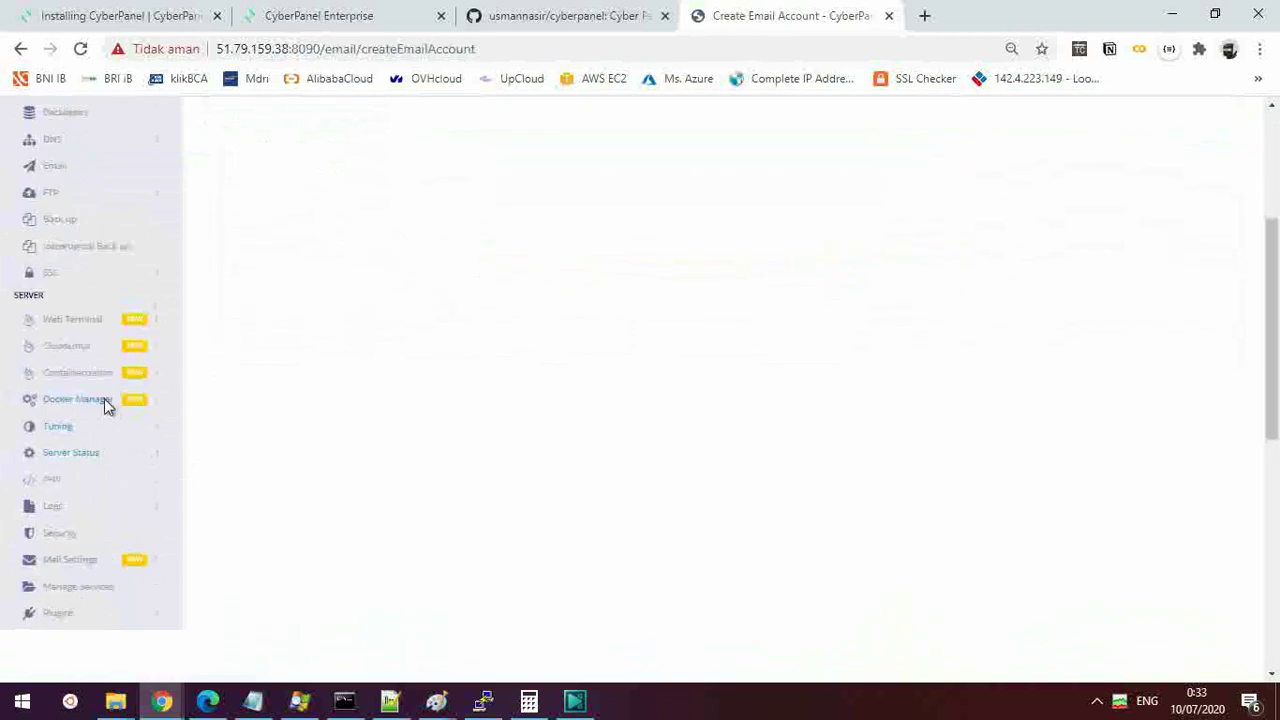
pyautogui.scroll(1, 73, 335)
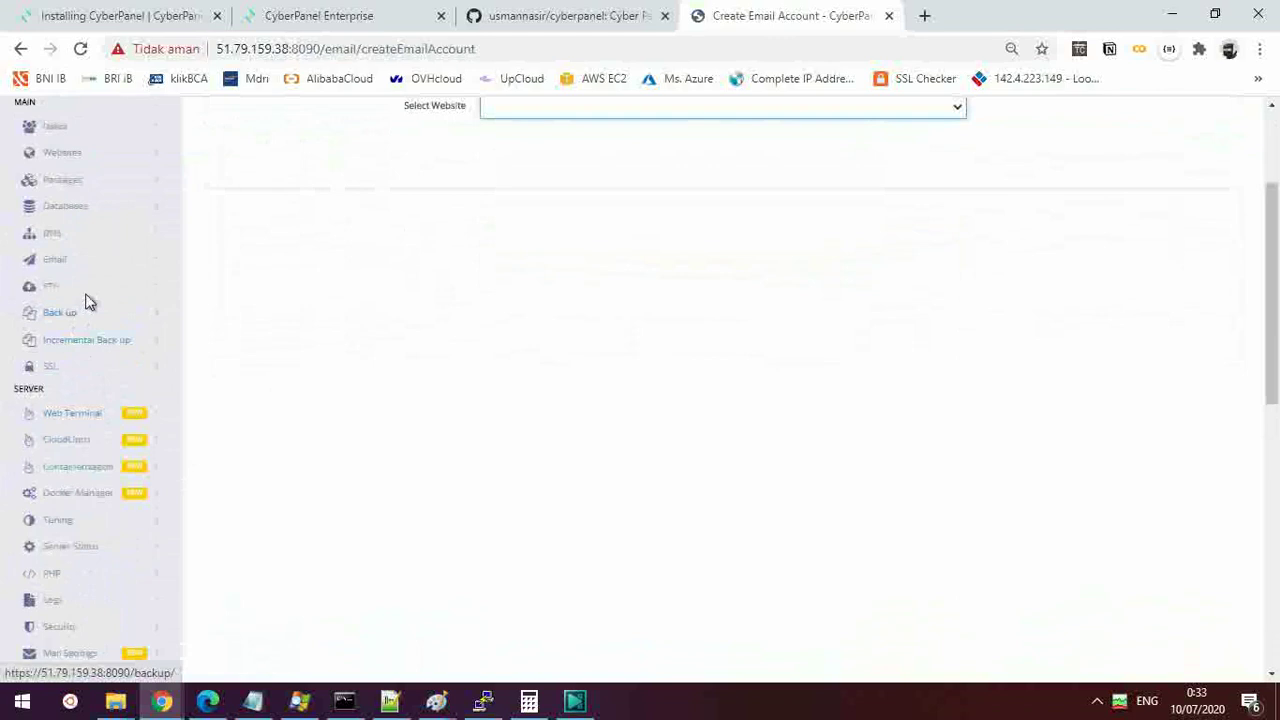
pyautogui.click(86, 299)
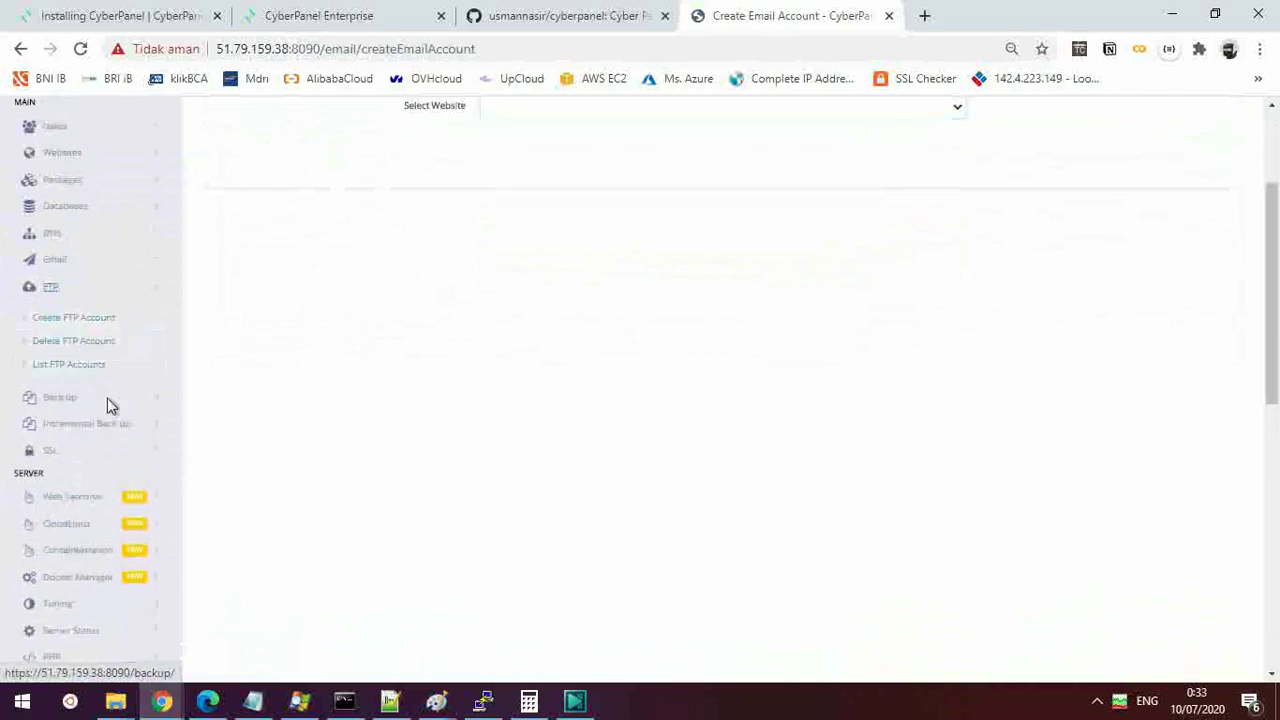
# Show the available functions for backups, incremental backups and SSL.
pyautogui.click(105, 408)
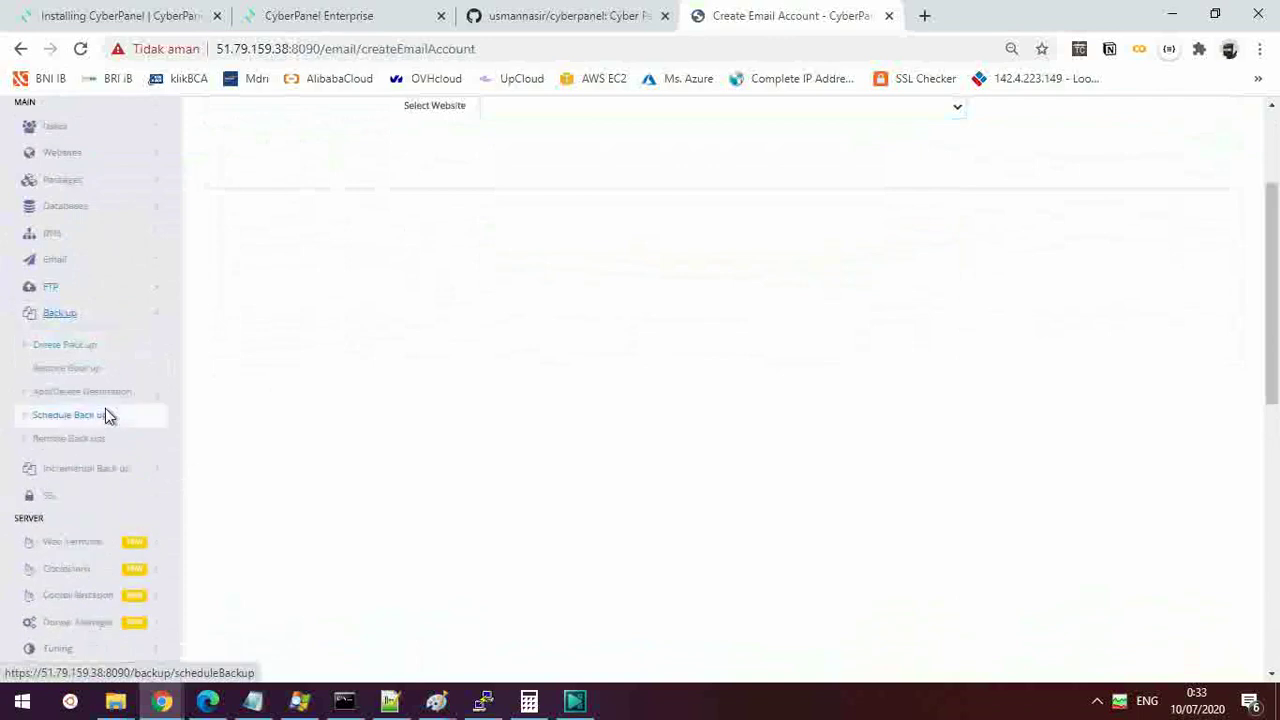
pyautogui.click(118, 474)
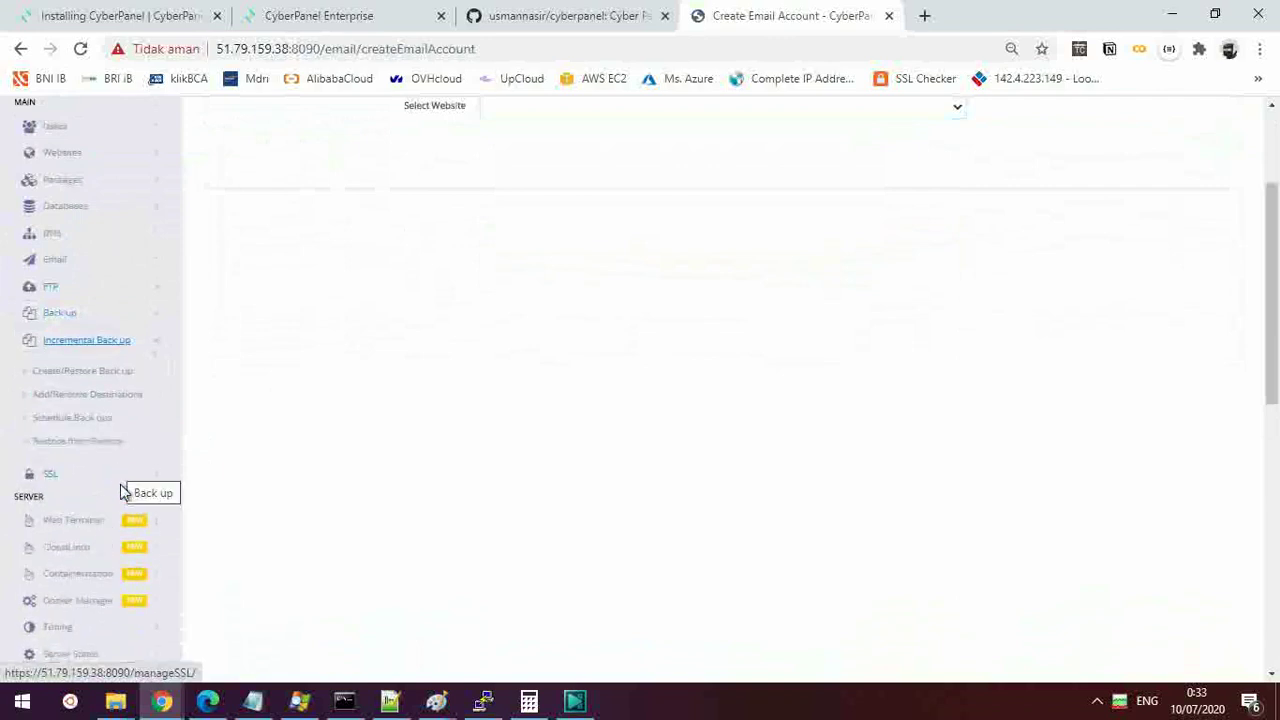
pyautogui.click(121, 486)
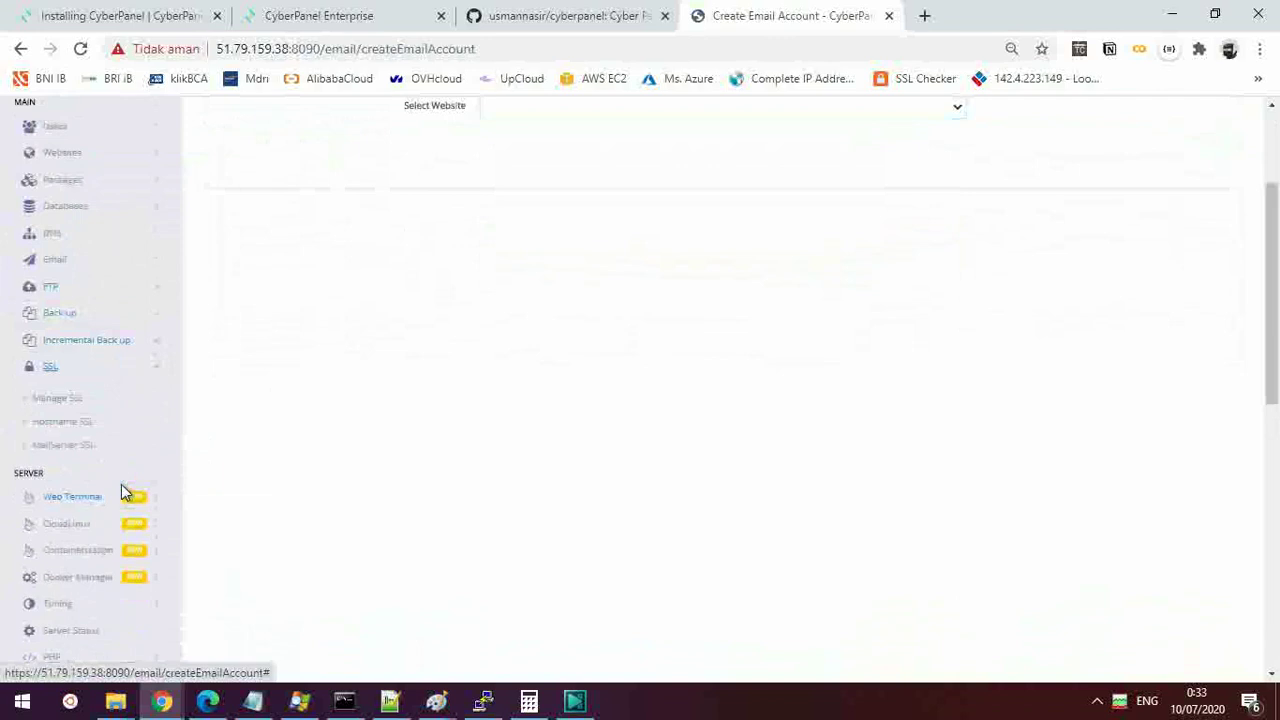
# Open the server's web terminal page.
pyautogui.click(128, 425)
pyautogui.scroll(-1, 130, 427)
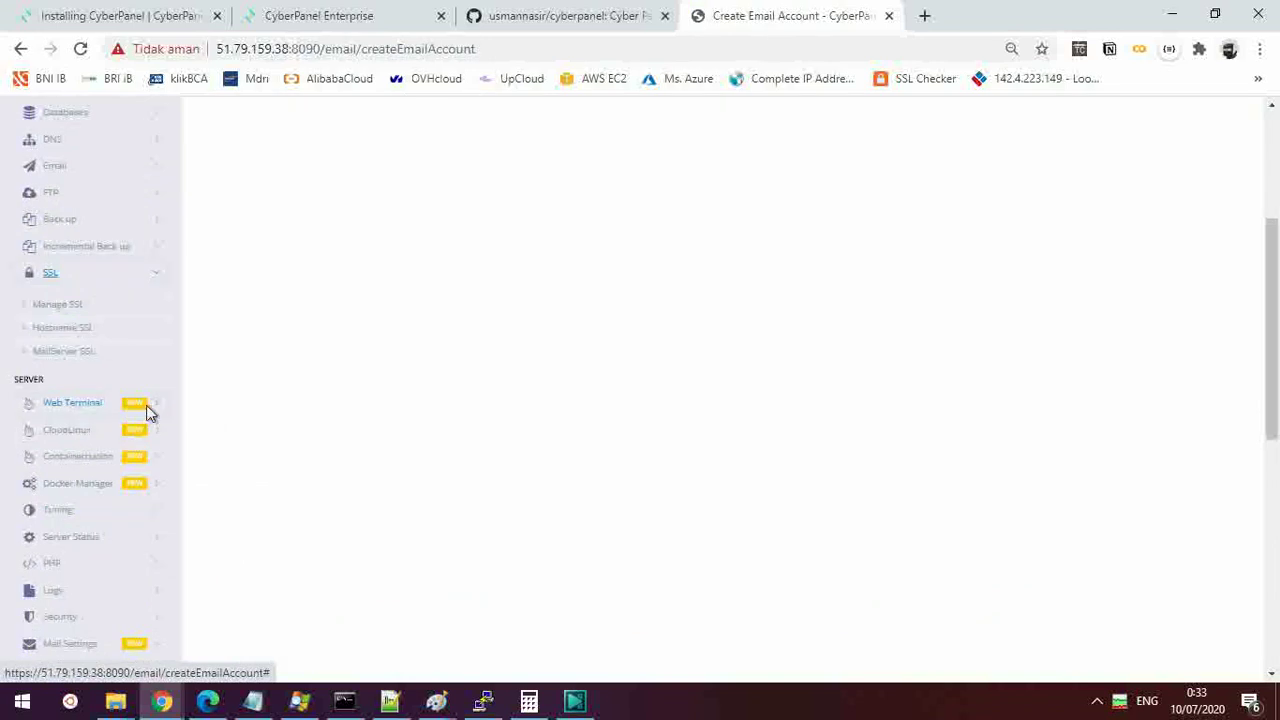
pyautogui.click(146, 410)
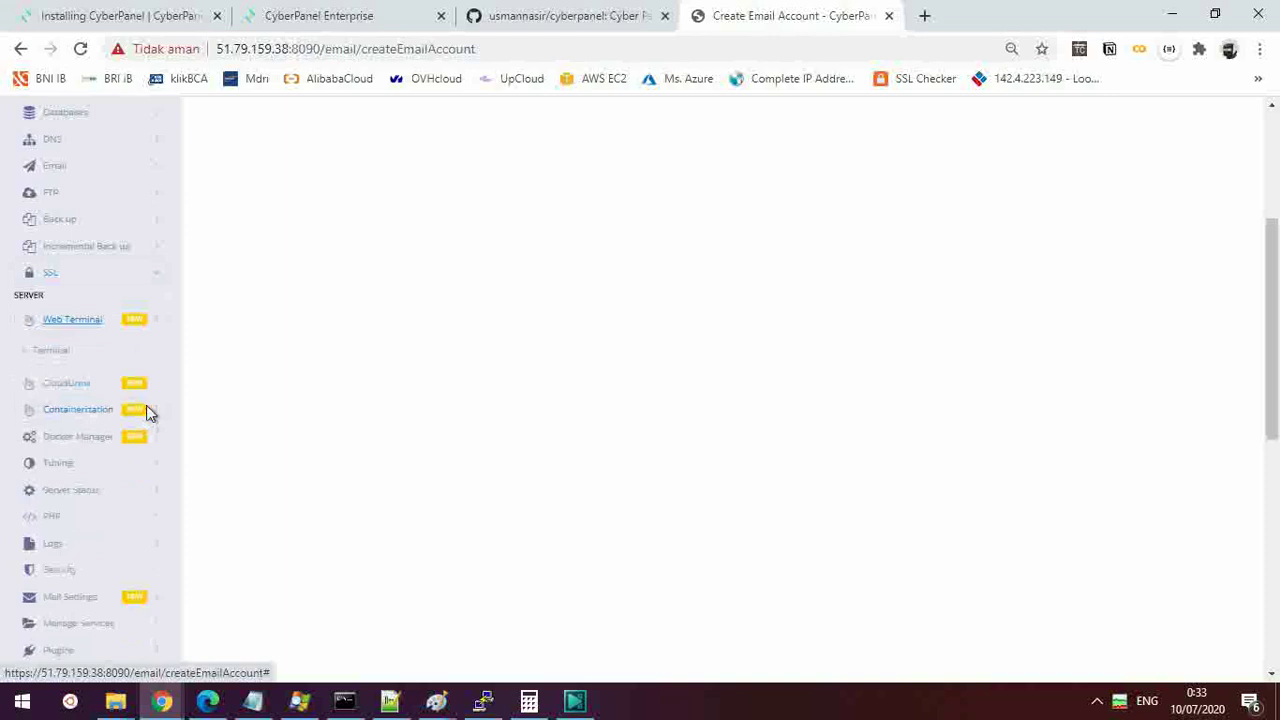
pyautogui.click(76, 358)
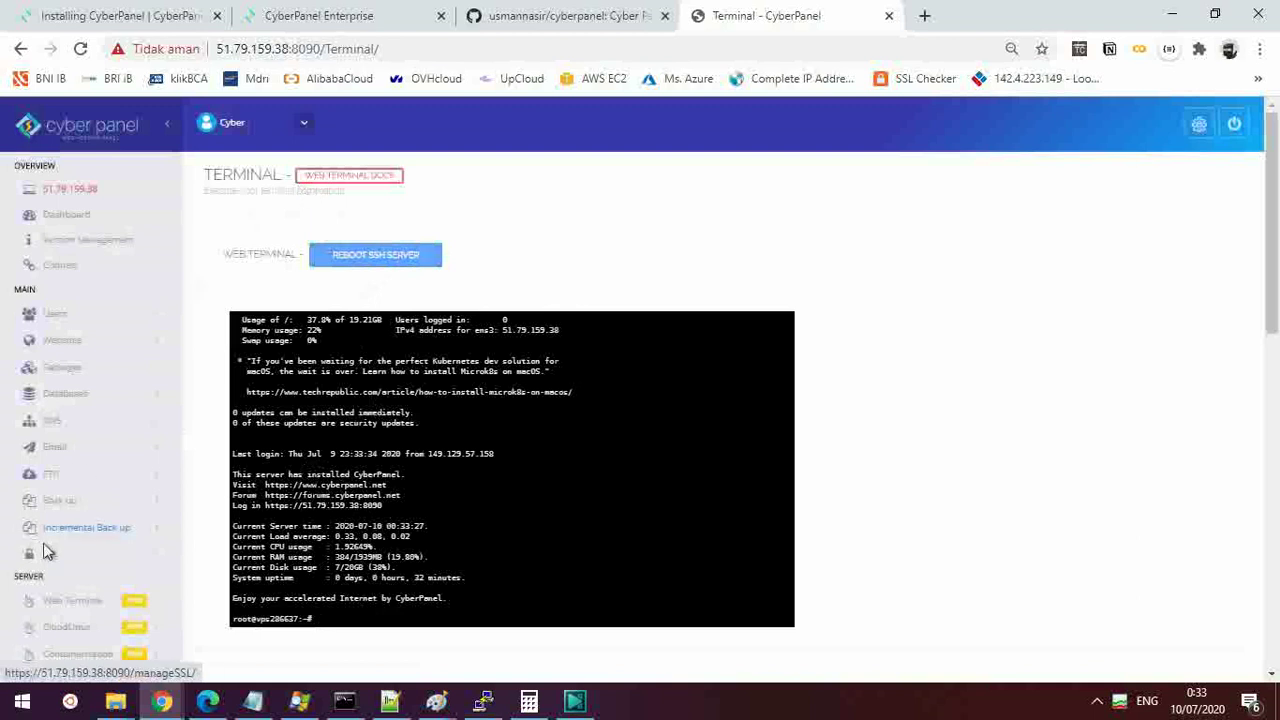
# Show the server functions available for CloudLinux, containerization, Docker management and tuning.
pyautogui.scroll(-3, 72, 535)
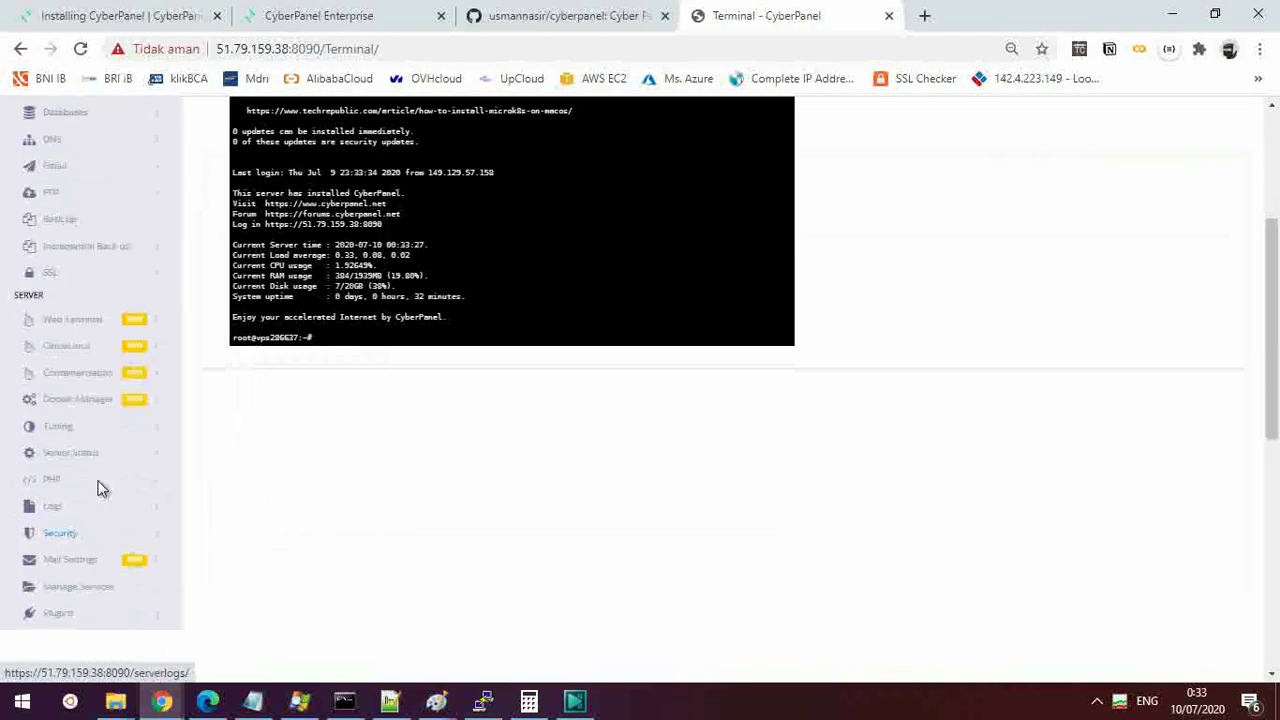
pyautogui.click(119, 351)
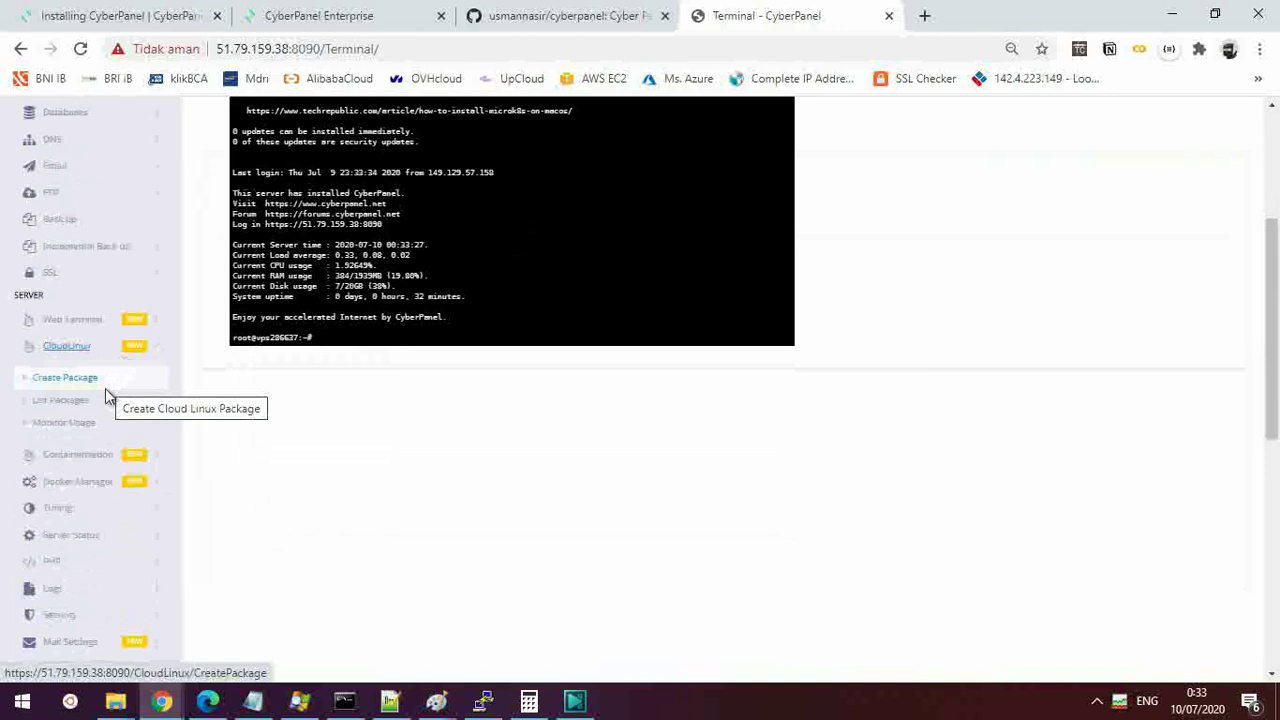
pyautogui.click(104, 458)
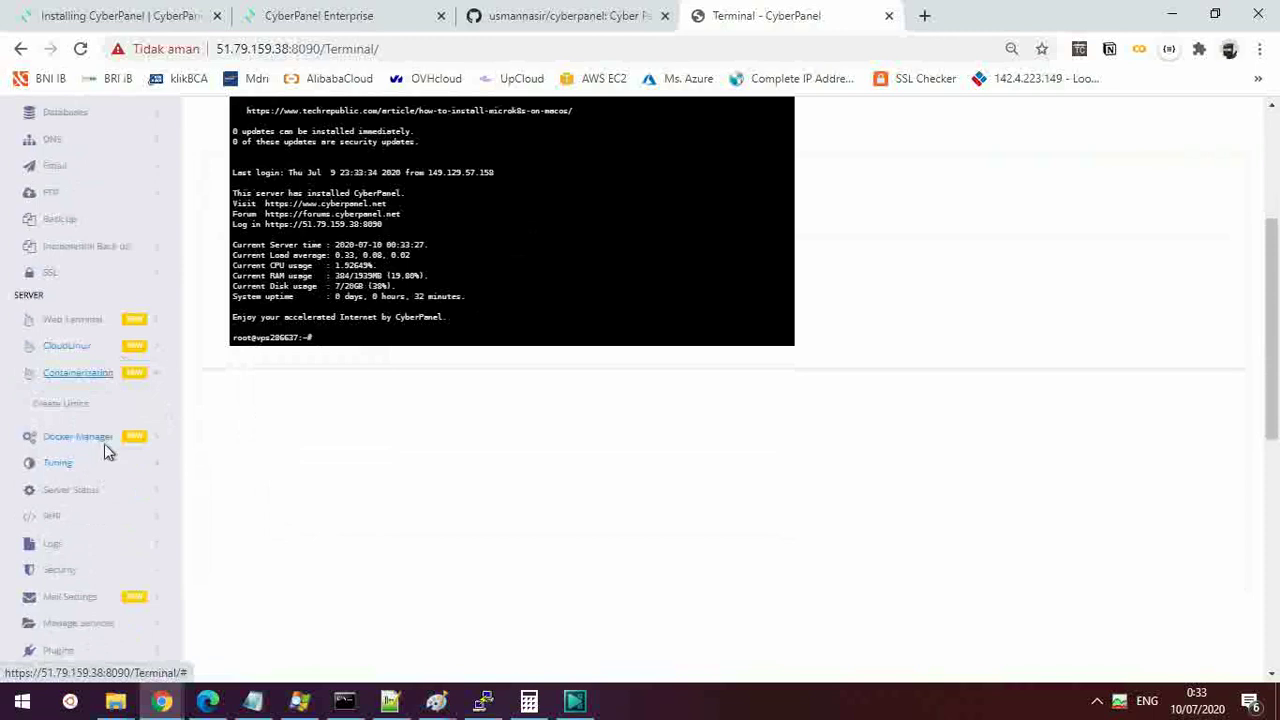
pyautogui.click(104, 442)
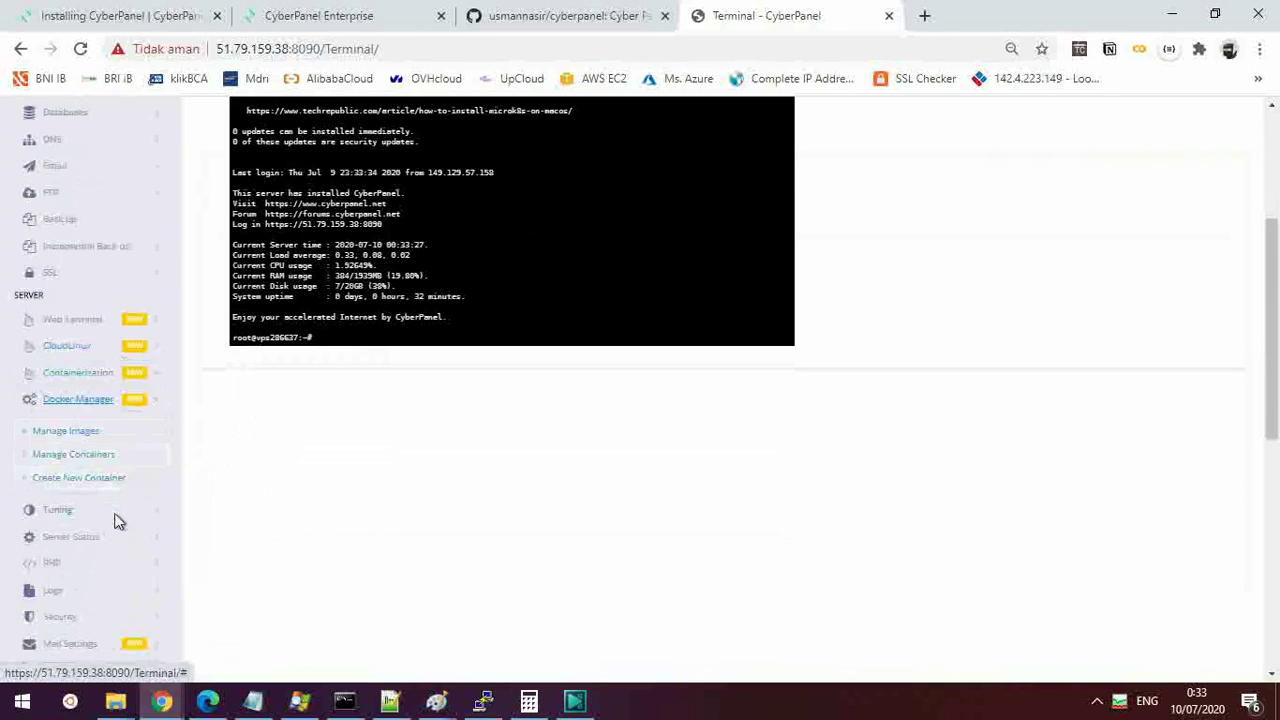
pyautogui.click(114, 516)
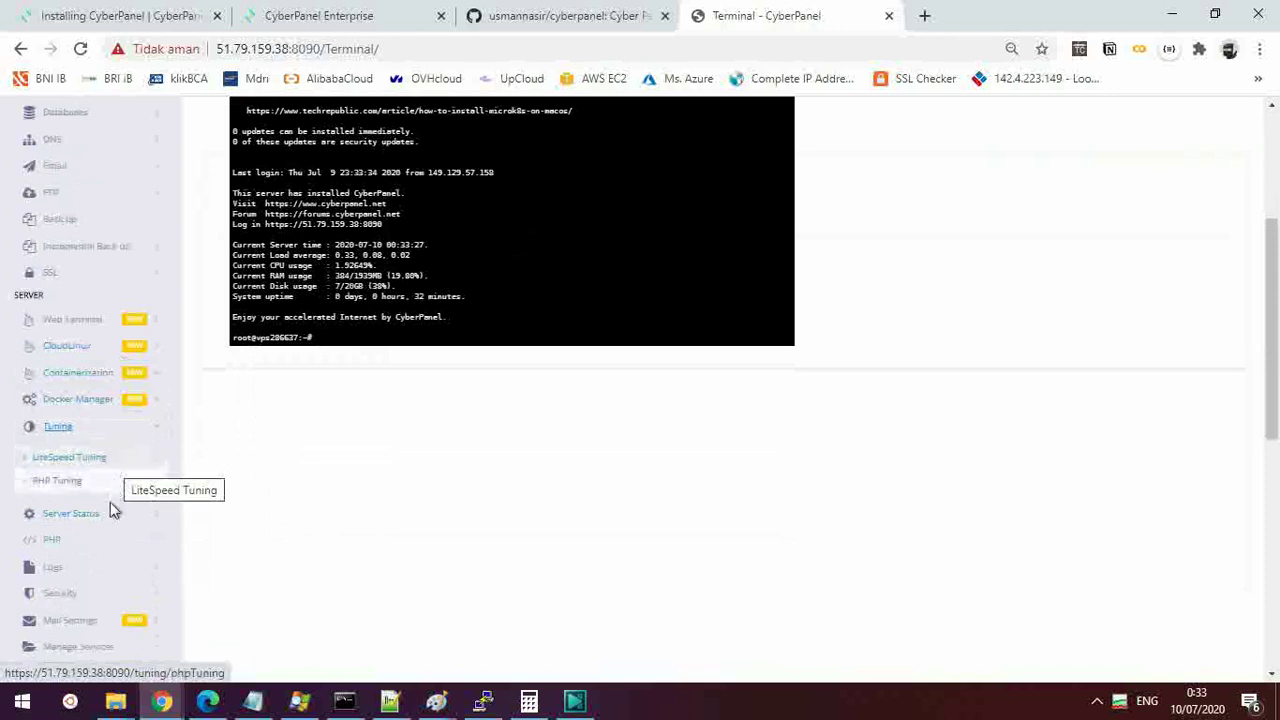
# Open the Top Processes page of the server status and look through the whole process list.
pyautogui.click(109, 514)
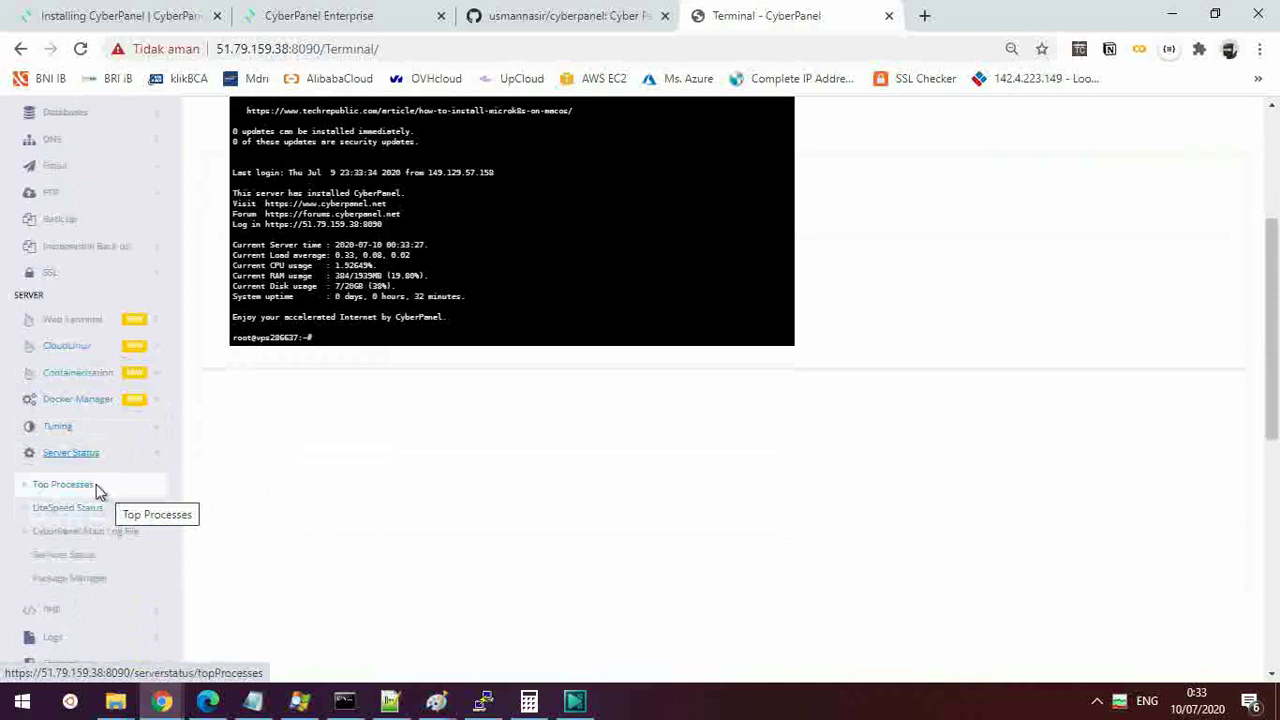
pyautogui.click(96, 484)
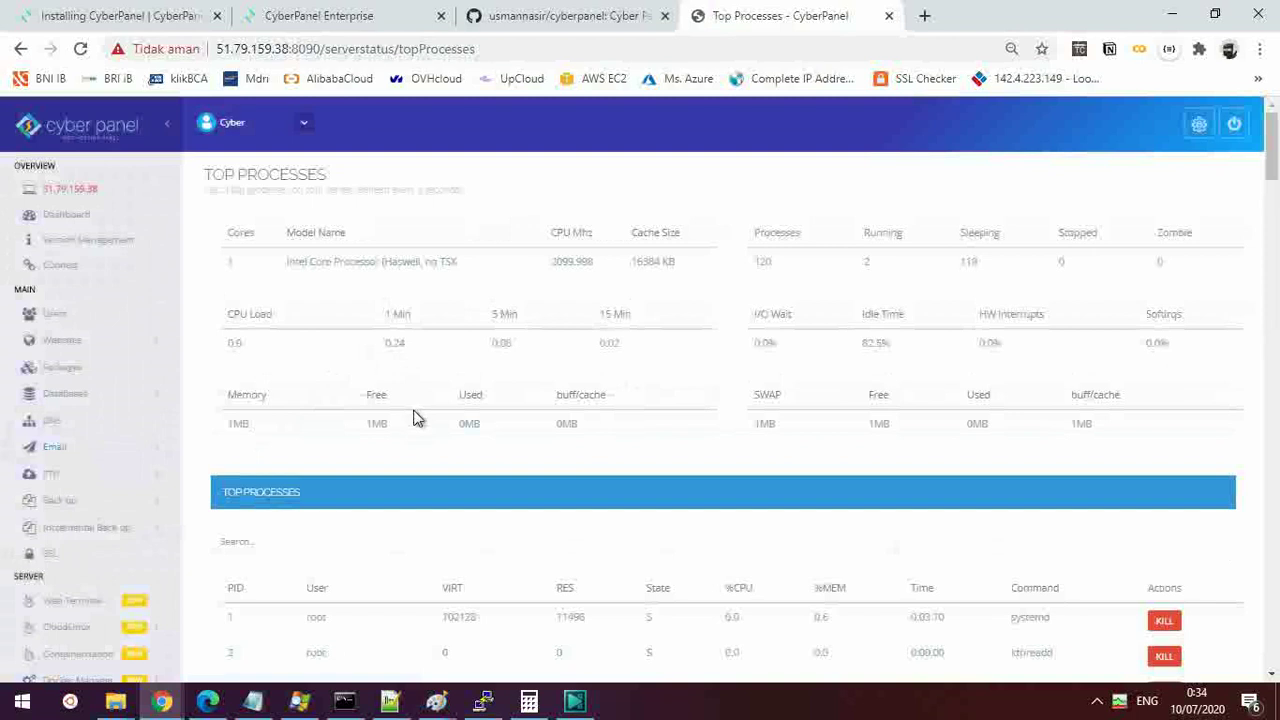
pyautogui.scroll(-1, 418, 418)
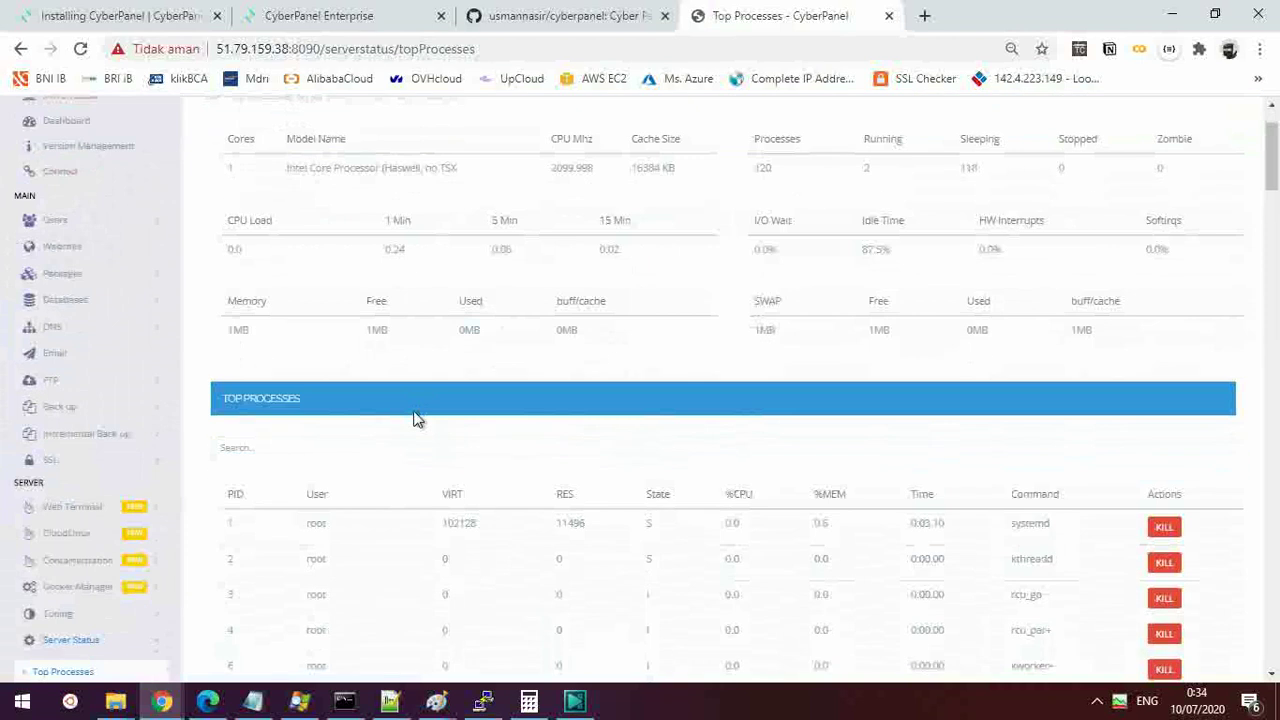
pyautogui.scroll(-1, 418, 418)
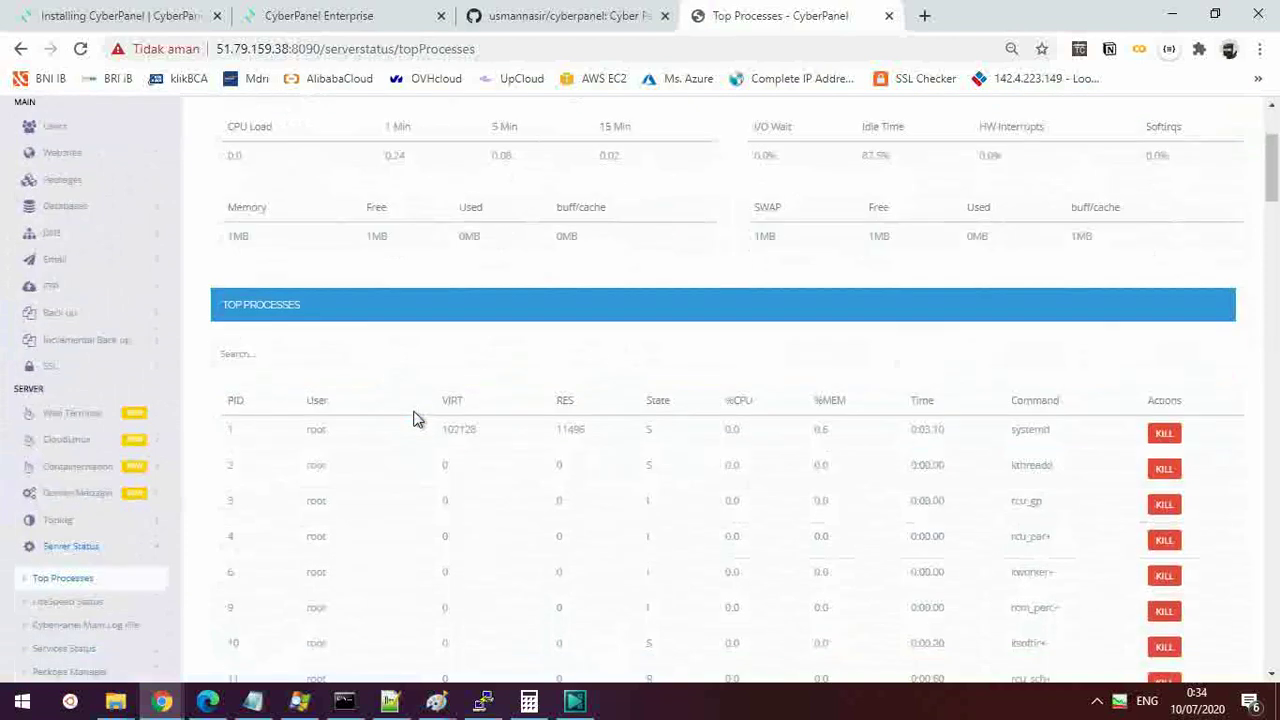
pyautogui.scroll(-1, 418, 420)
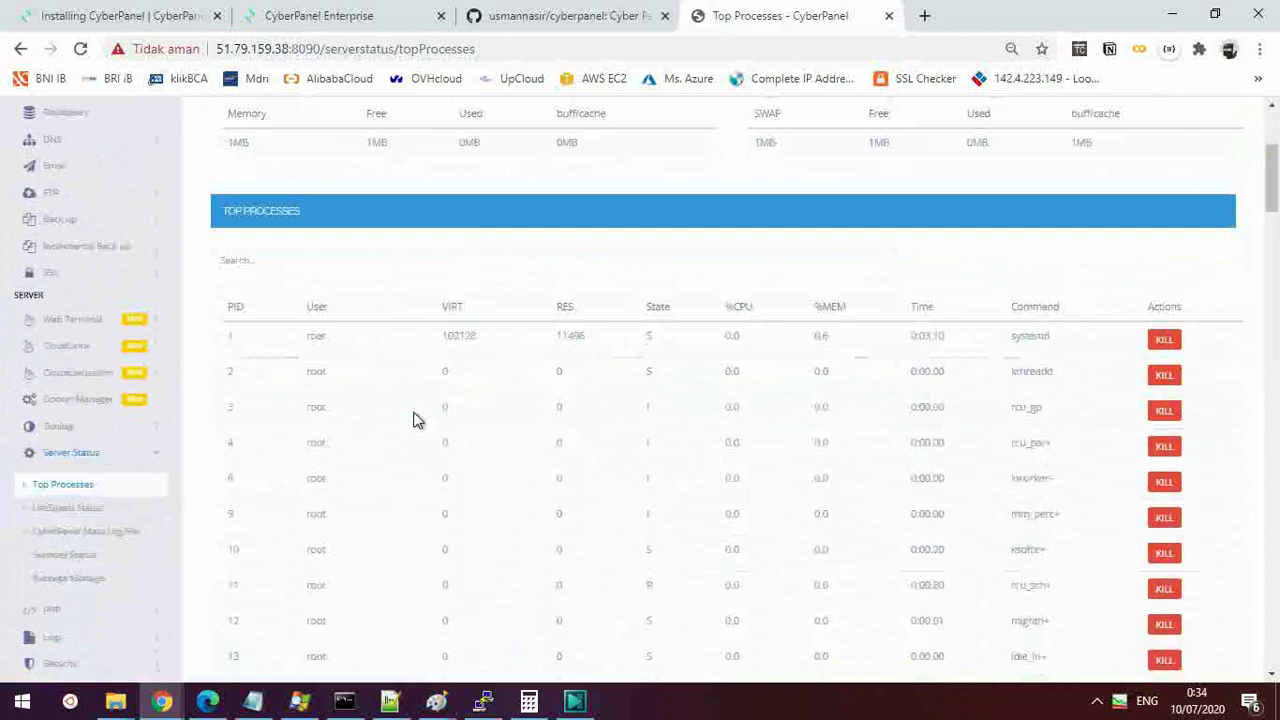
pyautogui.scroll(-1, 418, 420)
pyautogui.scroll(-2, 418, 420)
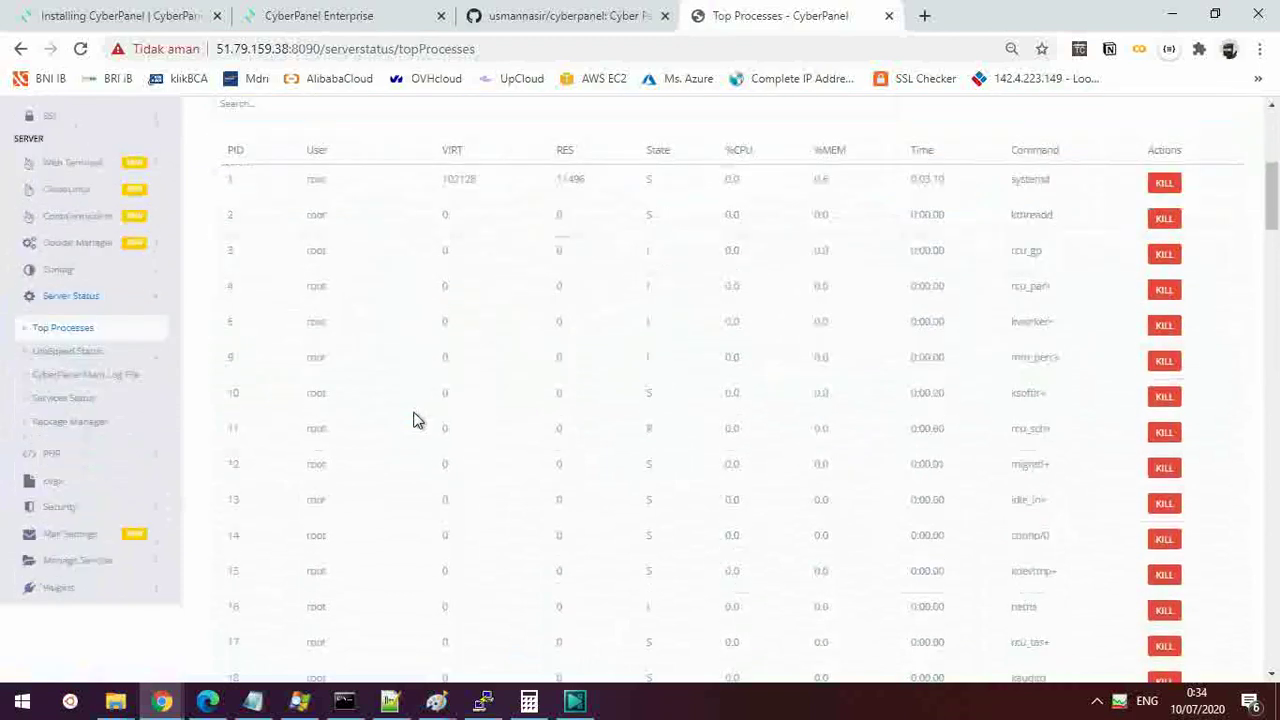
pyautogui.scroll(-3, 410, 426)
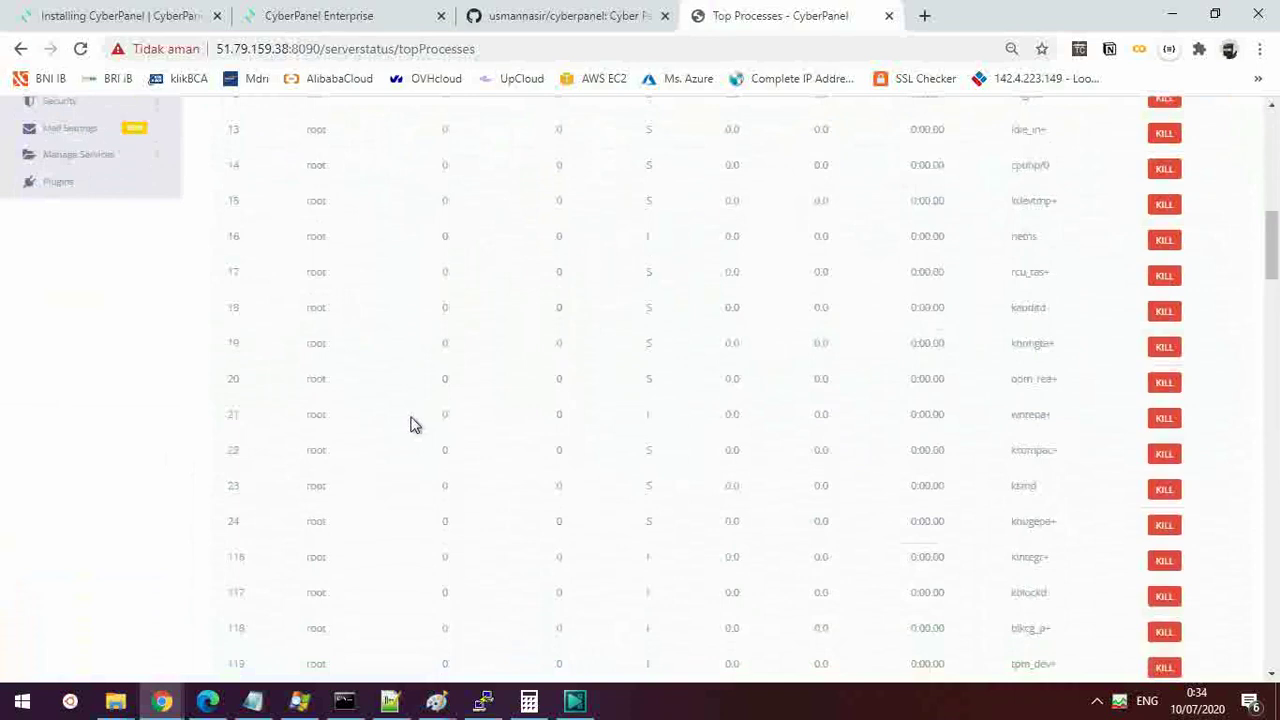
pyautogui.scroll(-3, 410, 426)
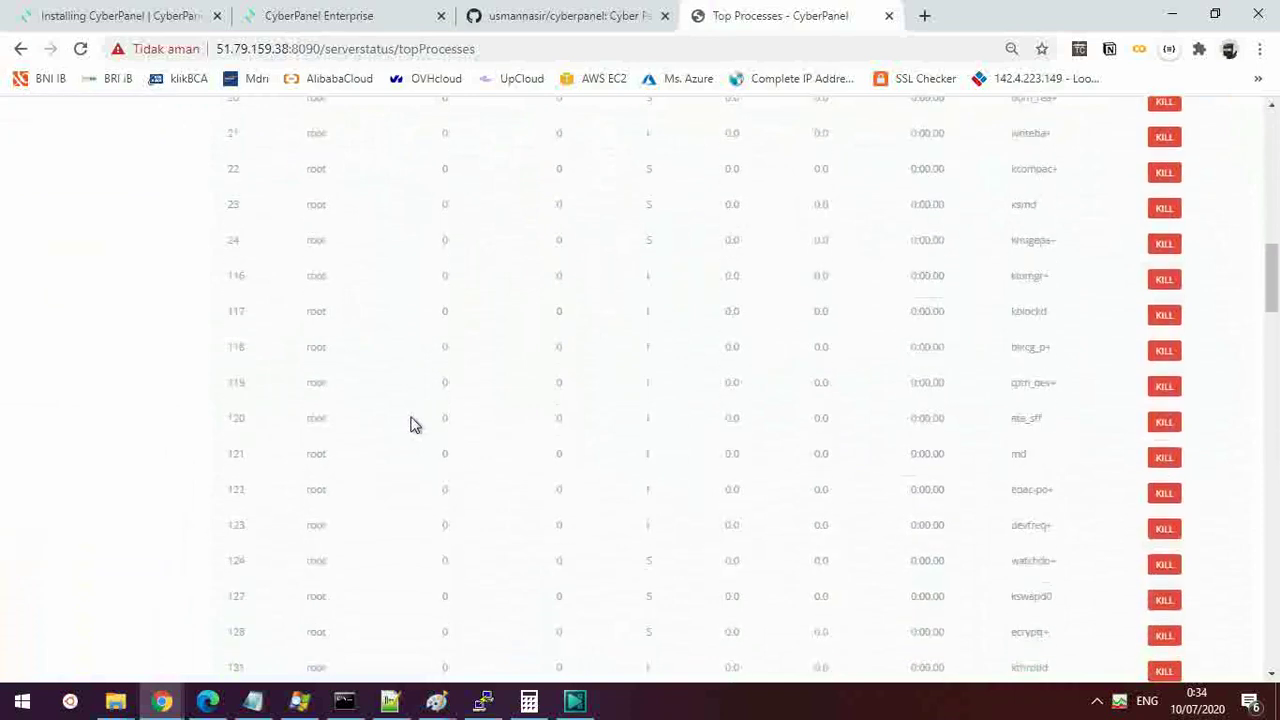
pyautogui.scroll(-4, 410, 426)
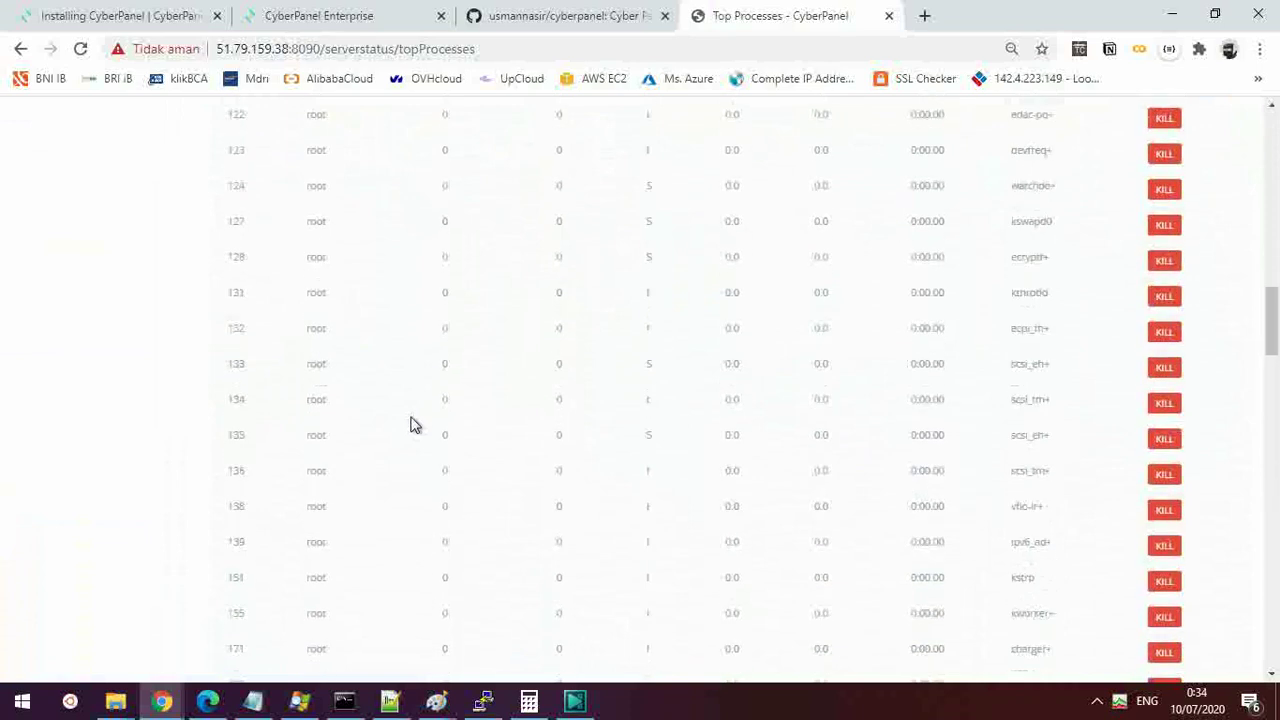
pyautogui.scroll(-4, 410, 426)
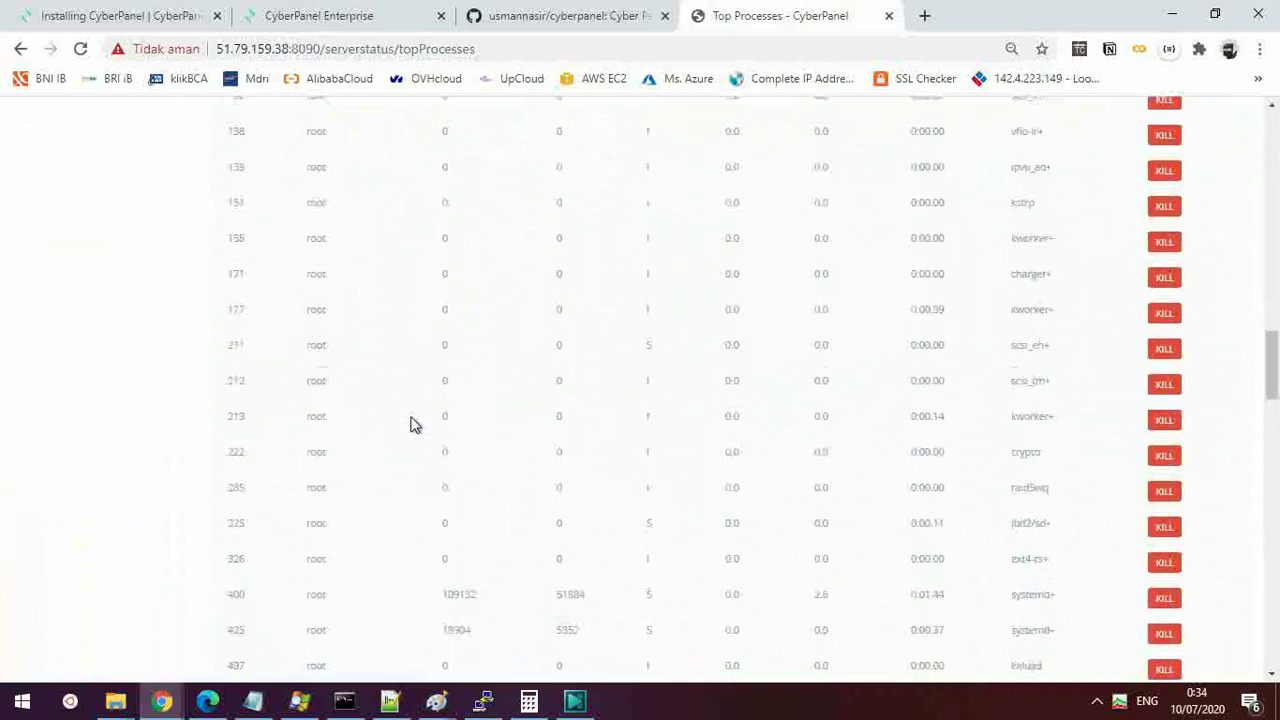
pyautogui.scroll(-5, 415, 425)
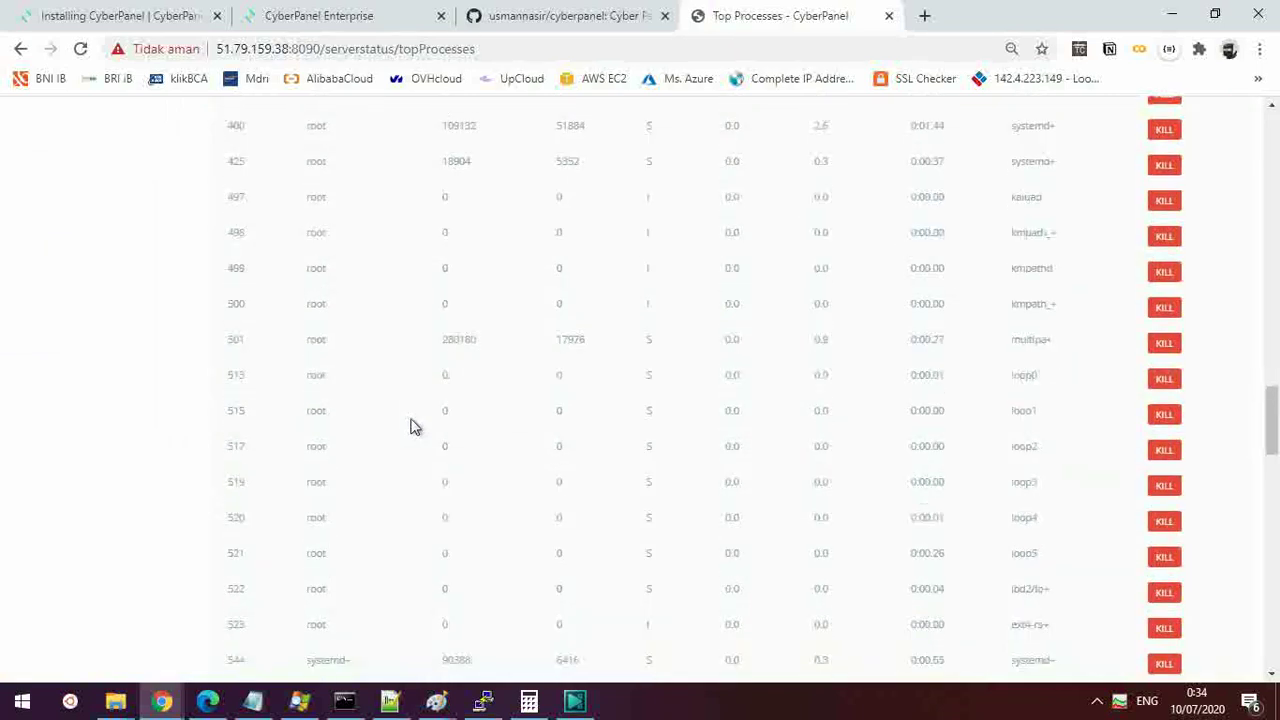
pyautogui.scroll(-4, 410, 426)
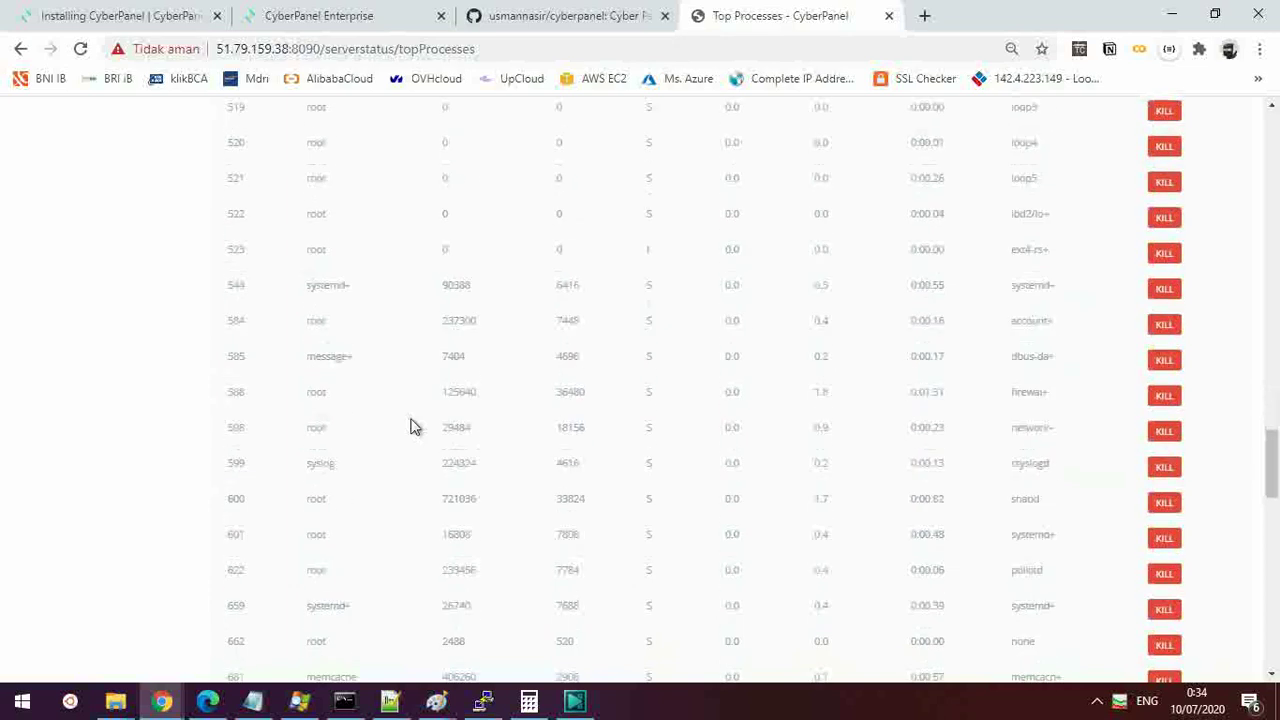
pyautogui.scroll(-5, 410, 426)
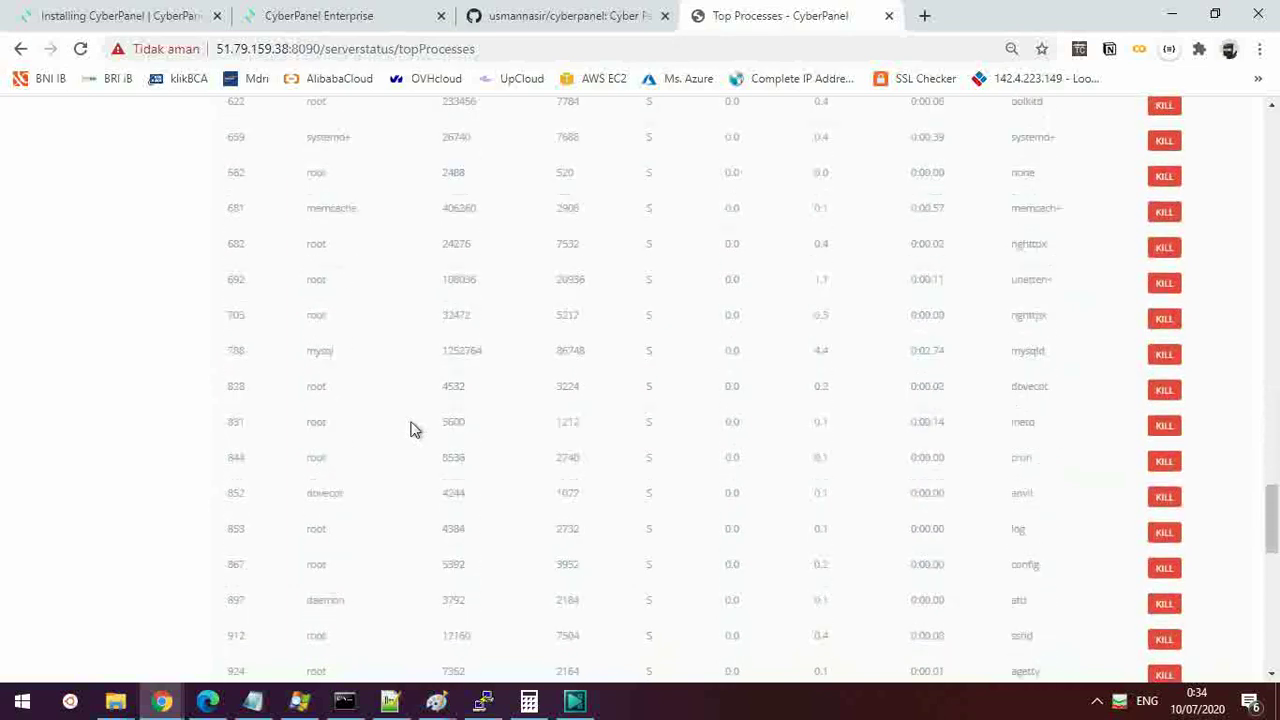
pyautogui.scroll(-5, 410, 429)
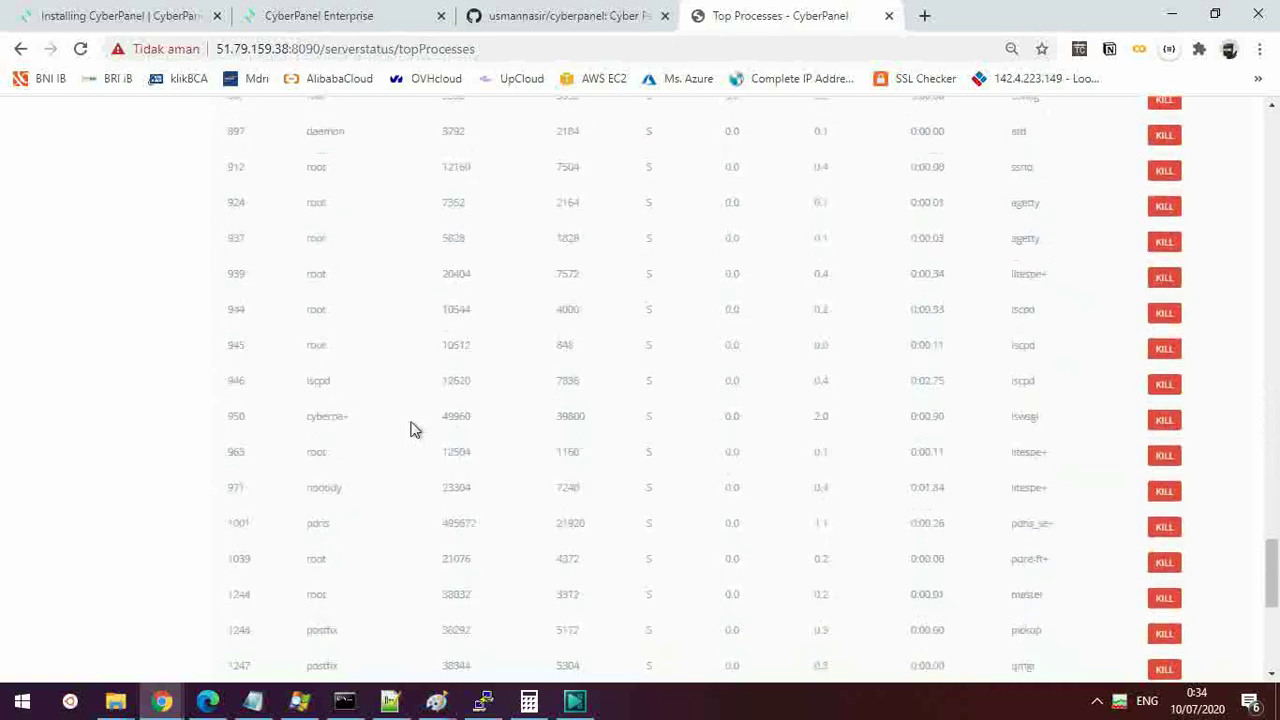
pyautogui.scroll(-5, 410, 429)
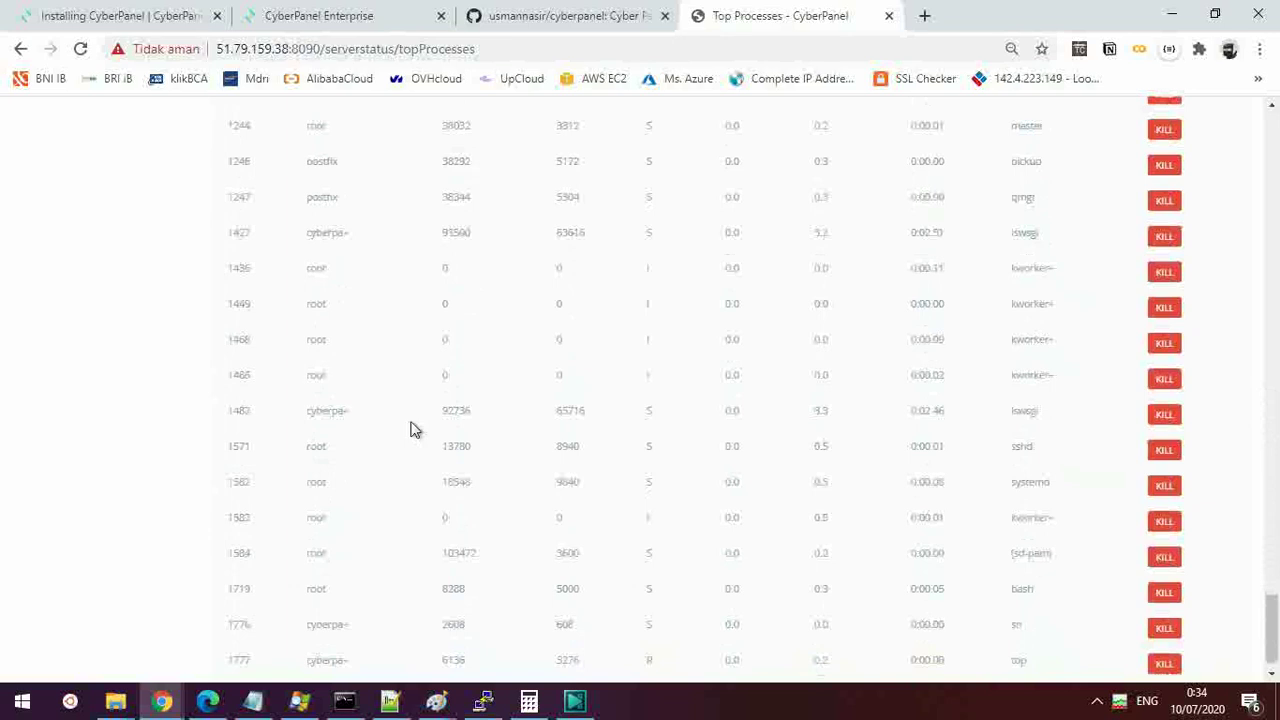
pyautogui.scroll(-1, 410, 429)
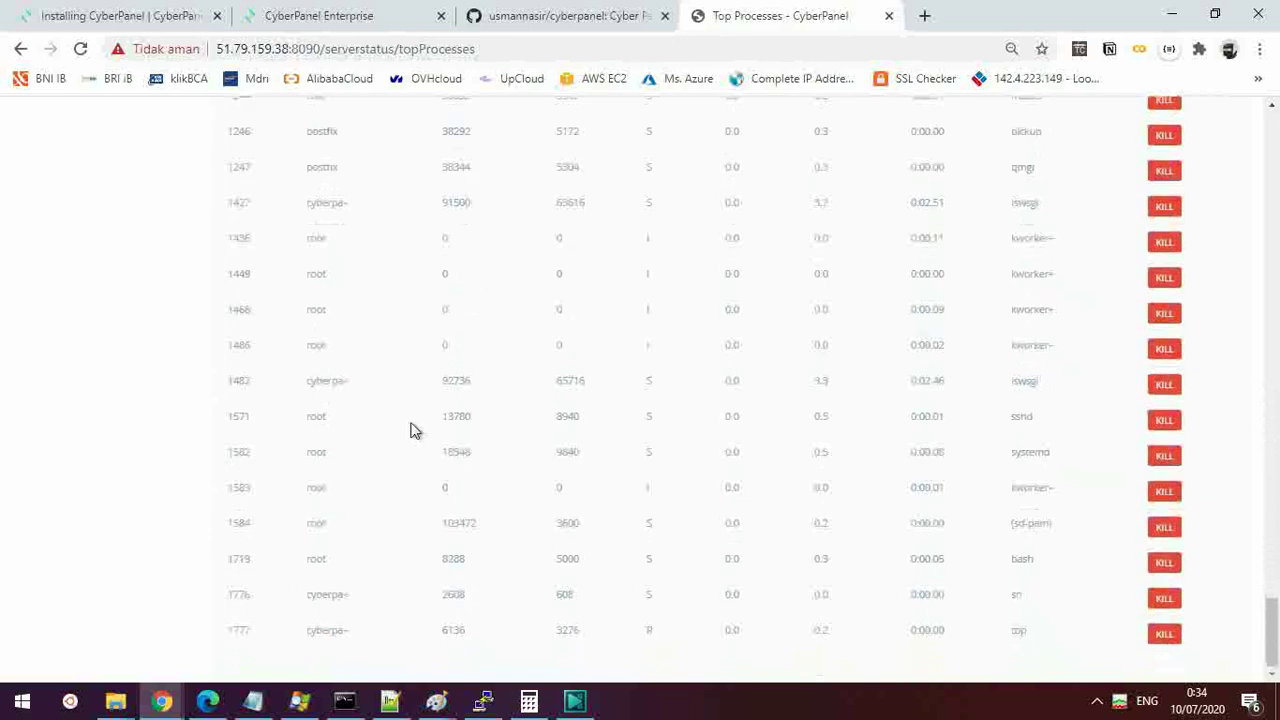
pyautogui.scroll(20, 415, 430)
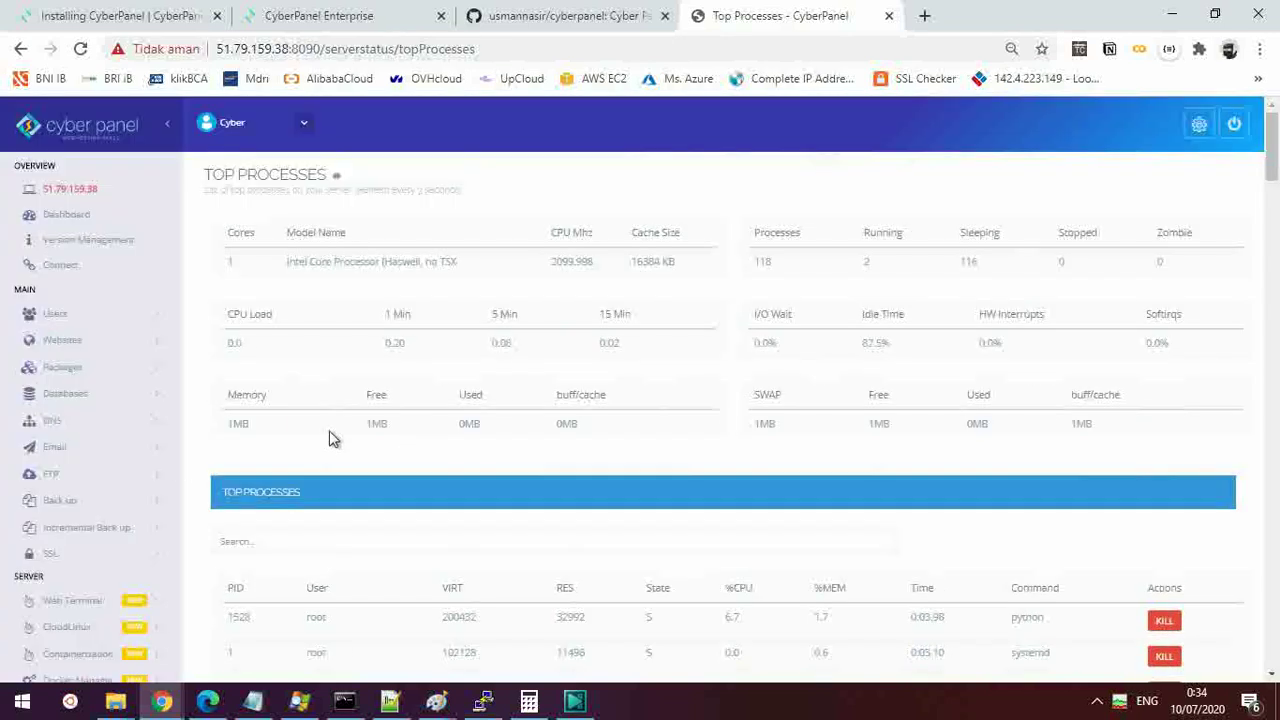
# Open the LiteSpeed Status page and examine its processes, module versions and the LiteSpeed Enterprise switch options.
pyautogui.scroll(-1, 118, 480)
pyautogui.scroll(-2, 118, 480)
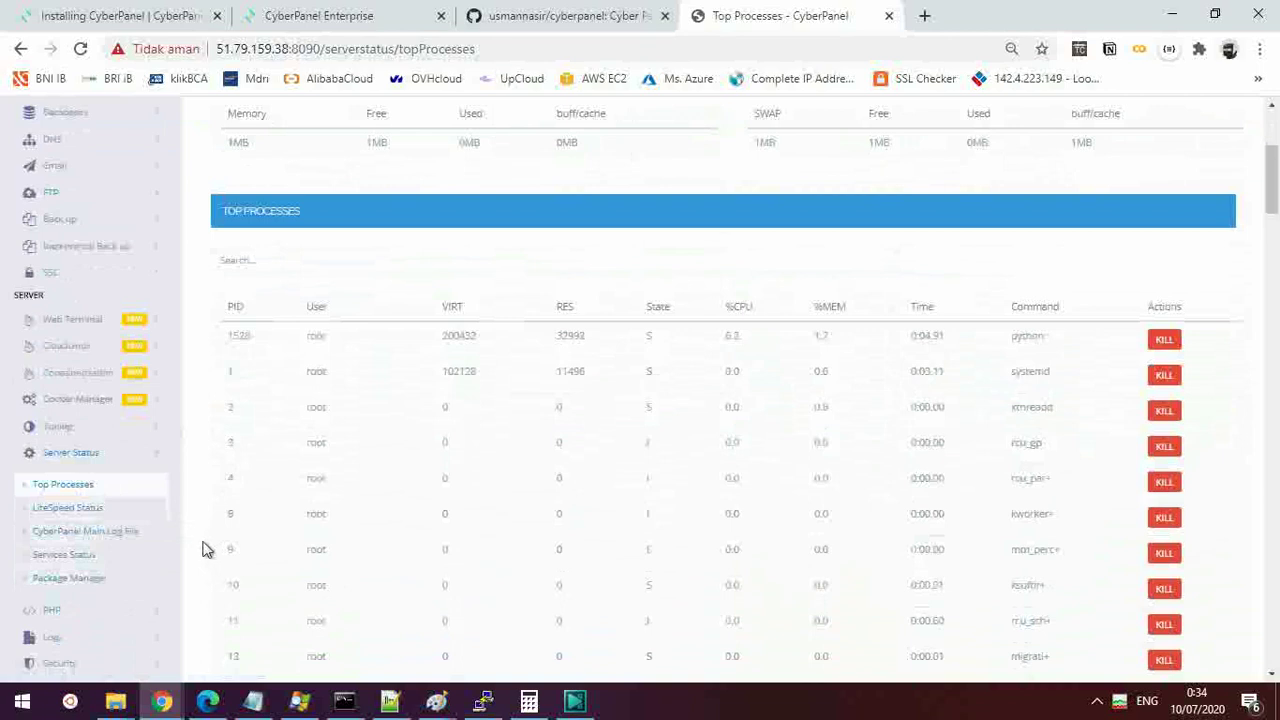
pyautogui.click(86, 512)
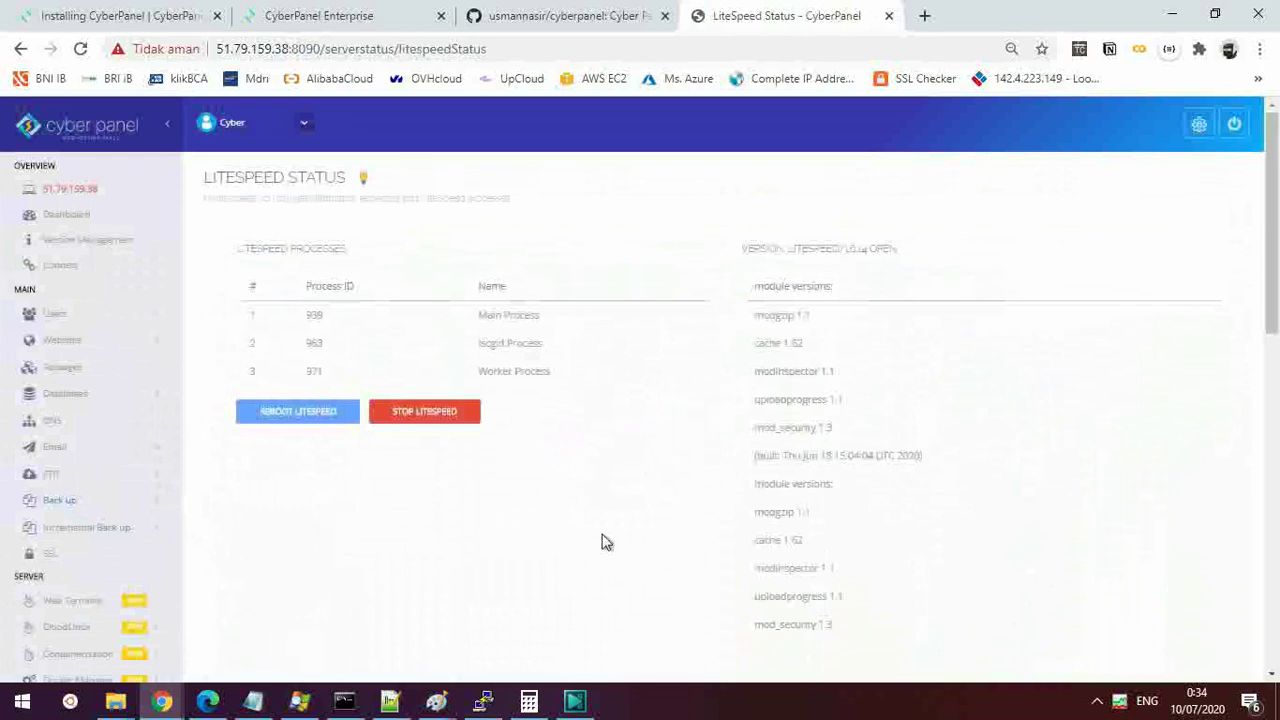
pyautogui.scroll(-1, 602, 536)
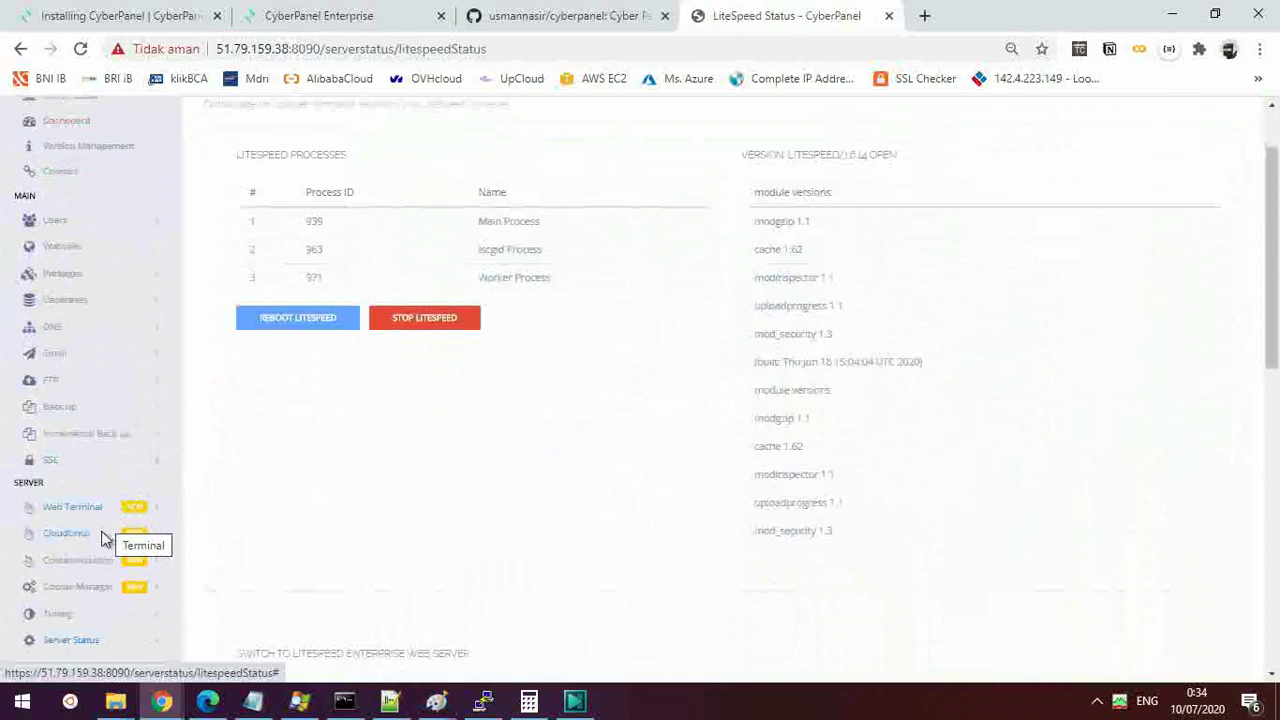
pyautogui.scroll(-1, 104, 535)
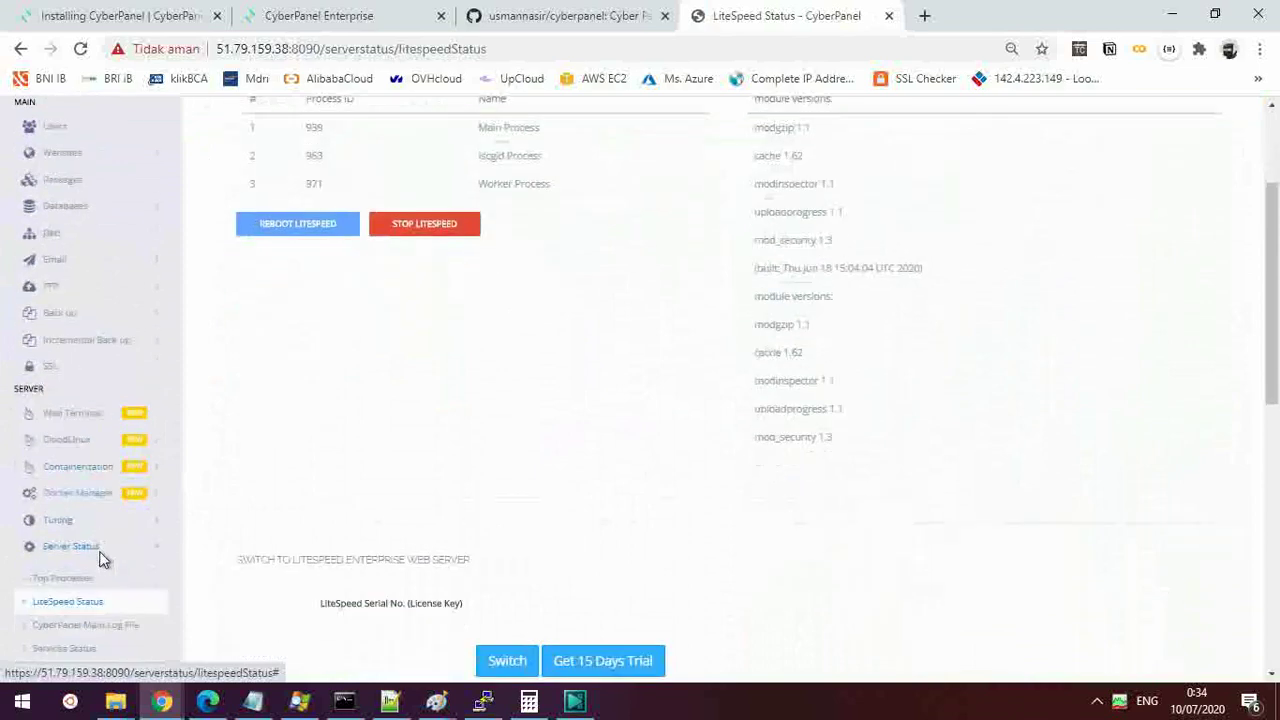
pyautogui.scroll(-1, 101, 556)
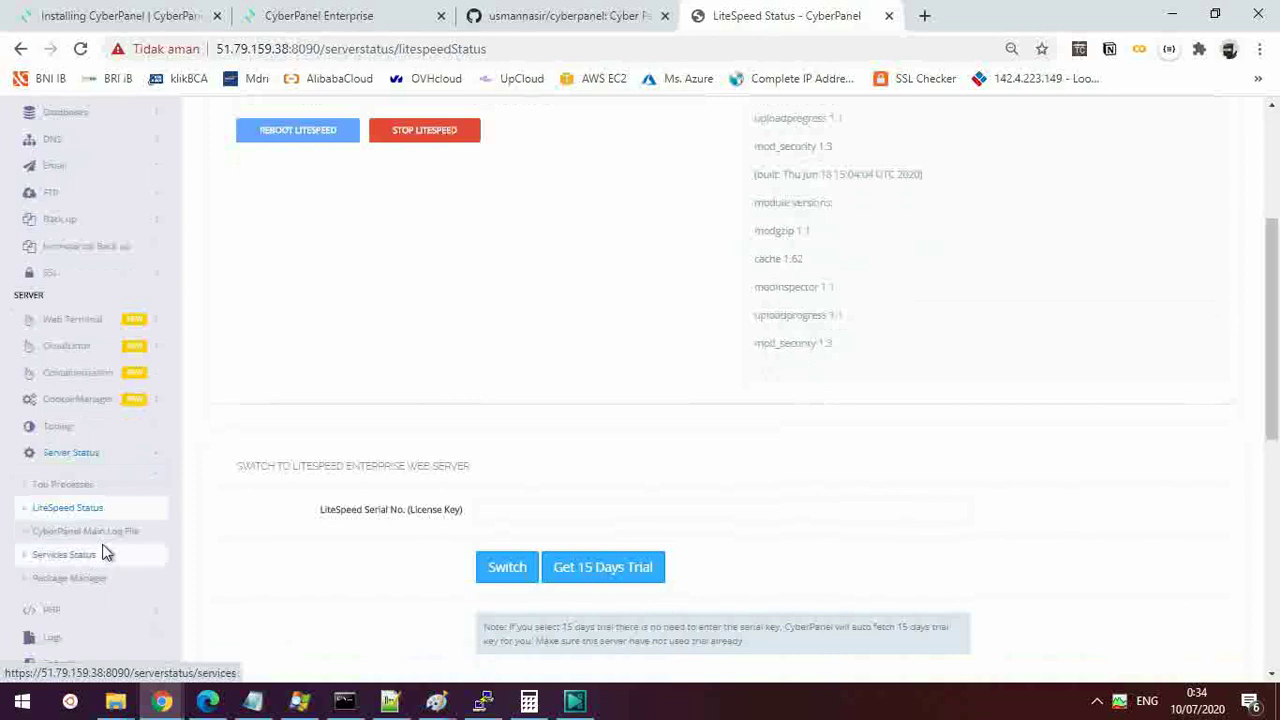
# Open the CyberPanel Main Log File page and look over the last 50 log lines.
pyautogui.click(112, 535)
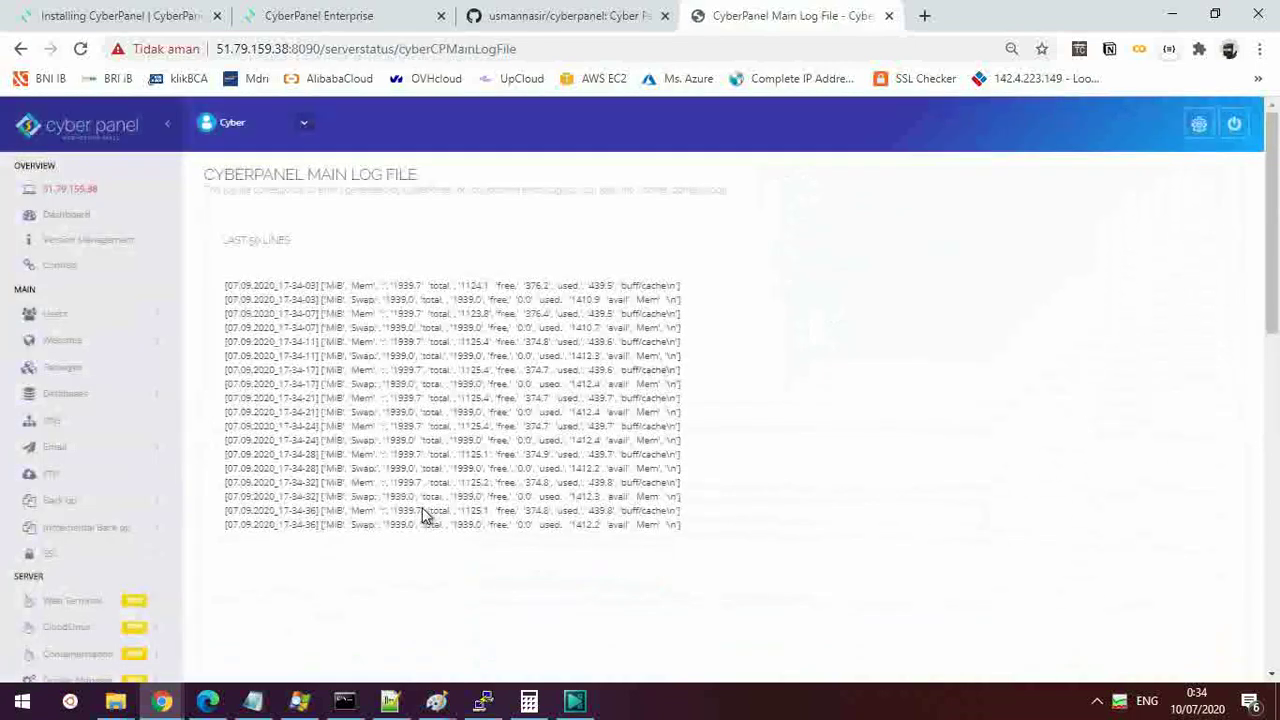
pyautogui.scroll(-1, 422, 515)
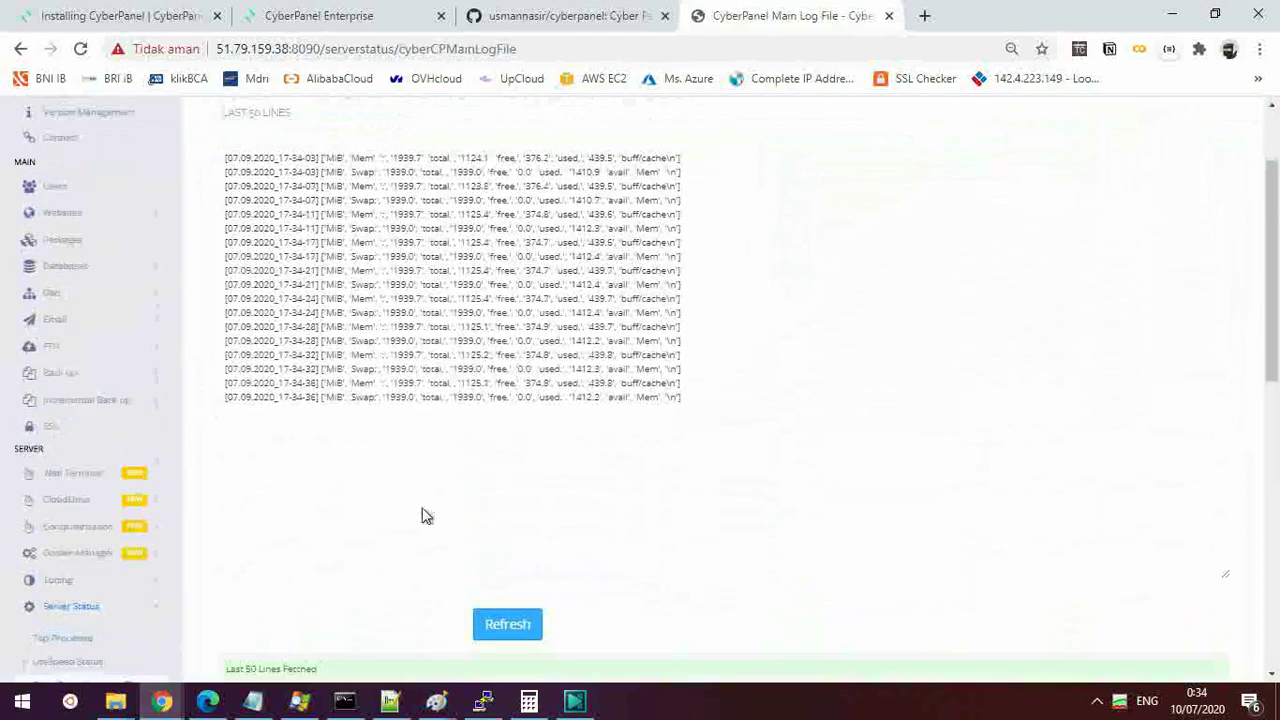
# Open the Services Status page and look over the OpenLiteSpeed, MariaDB, PowerDNS and PureFTPd service cards.
pyautogui.scroll(-1, 340, 508)
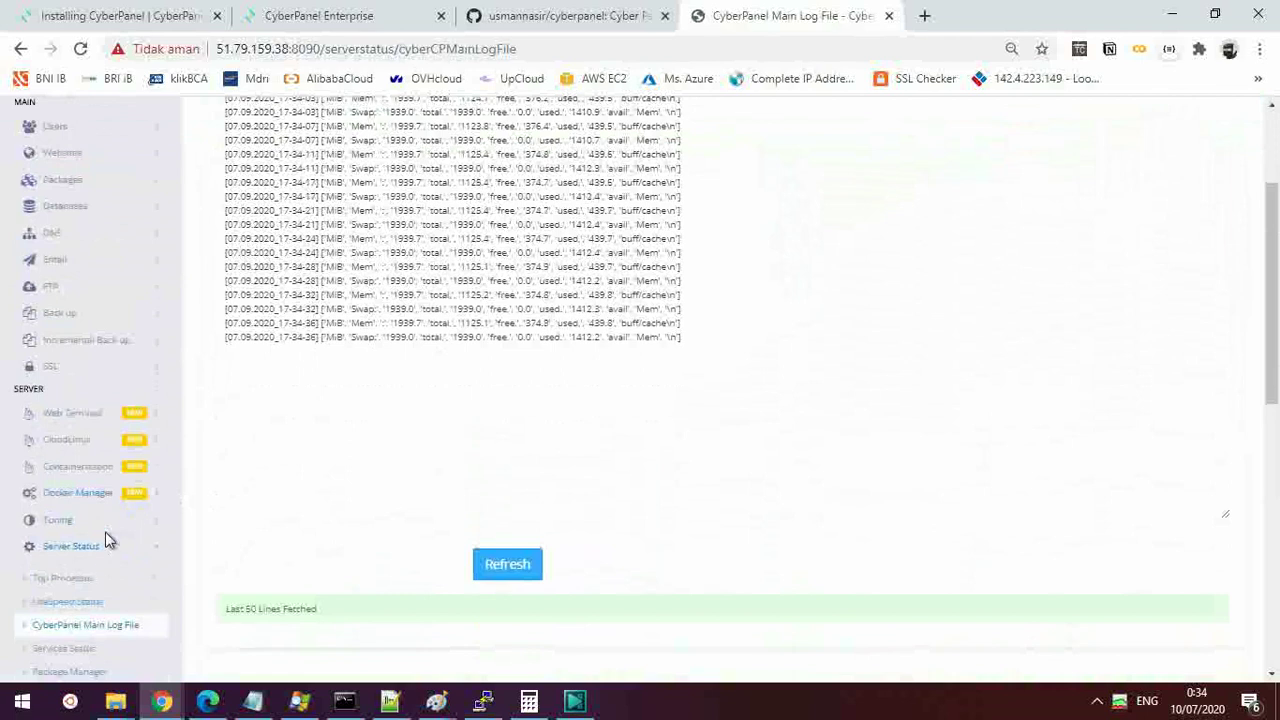
pyautogui.scroll(-2, 112, 558)
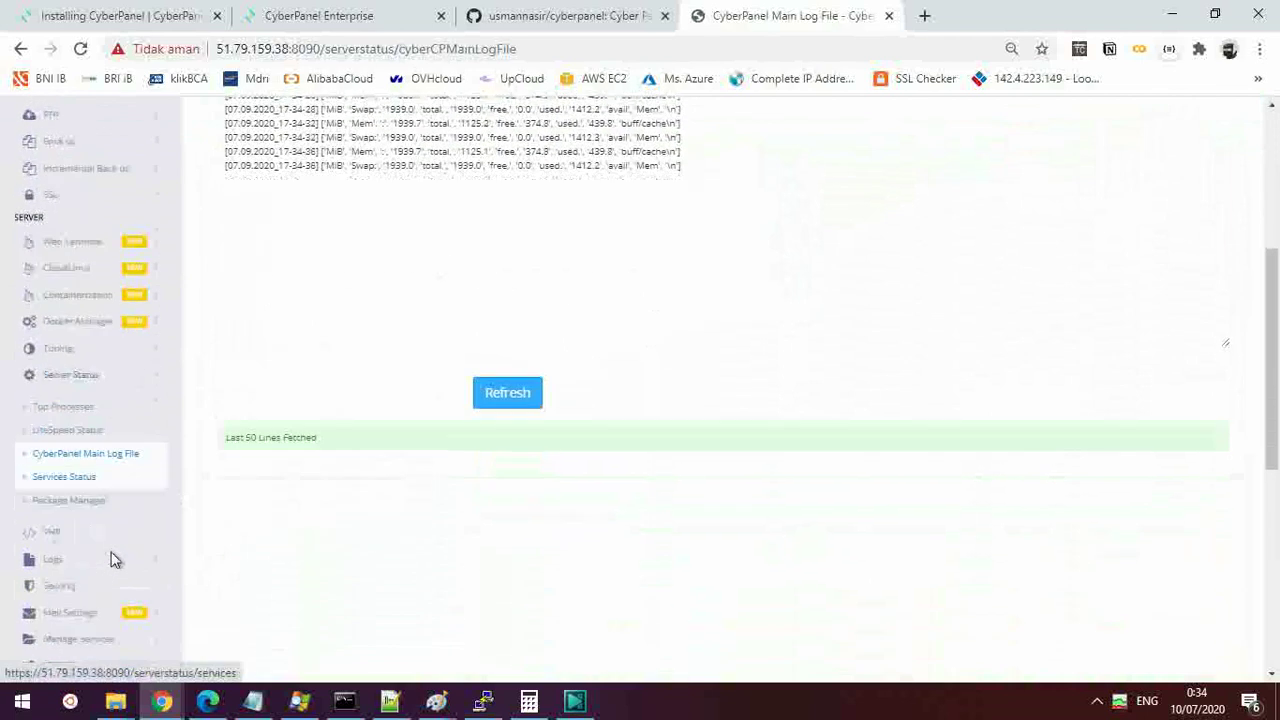
pyautogui.click(86, 467)
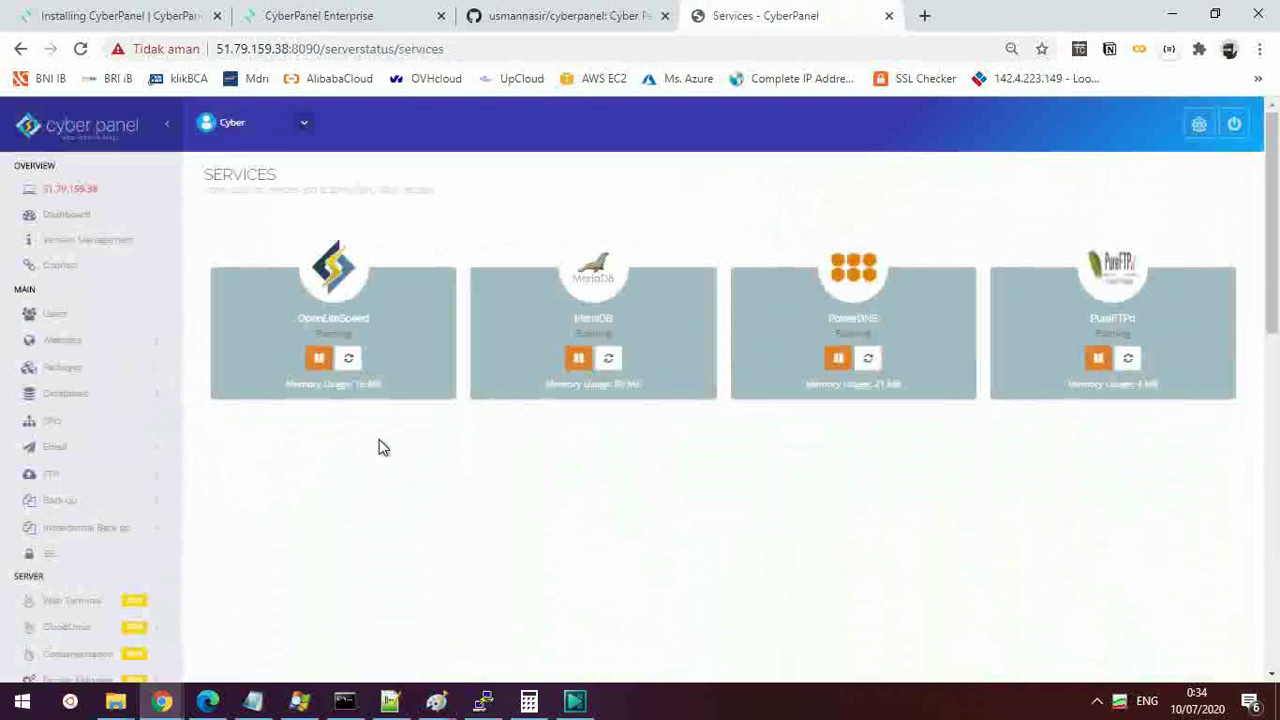
pyautogui.scroll(-3, 380, 447)
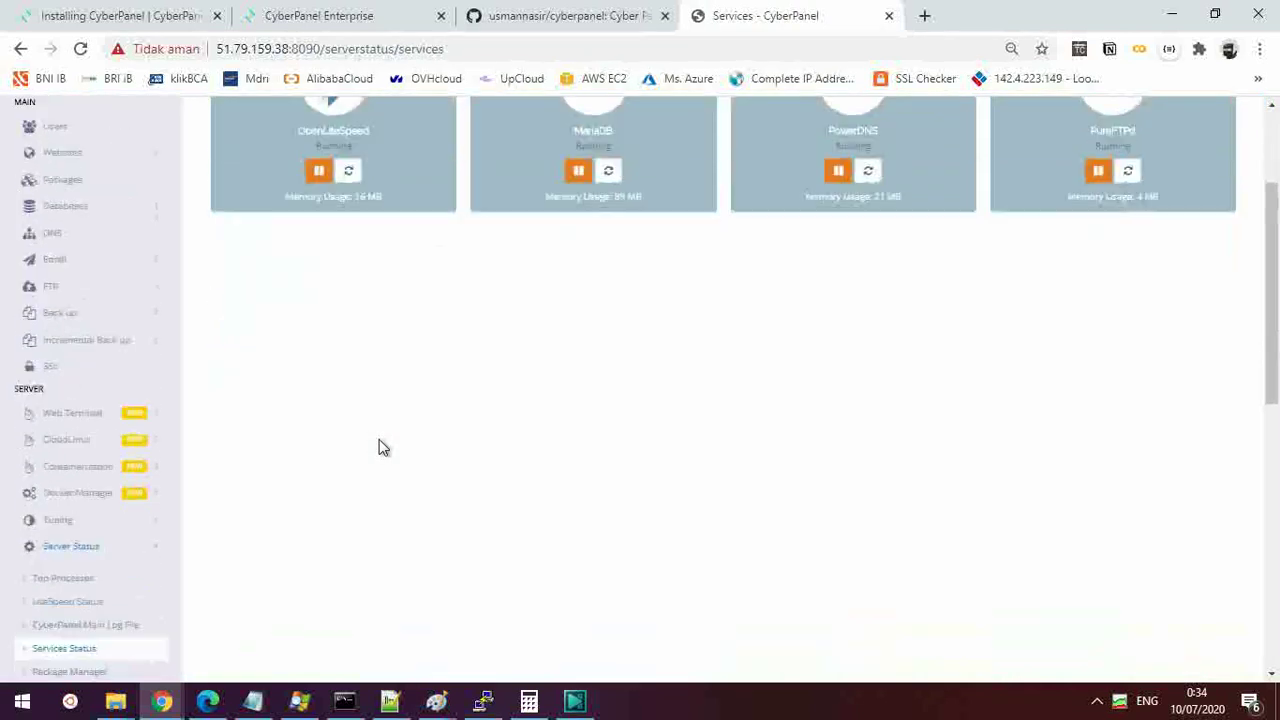
pyautogui.scroll(3, 375, 448)
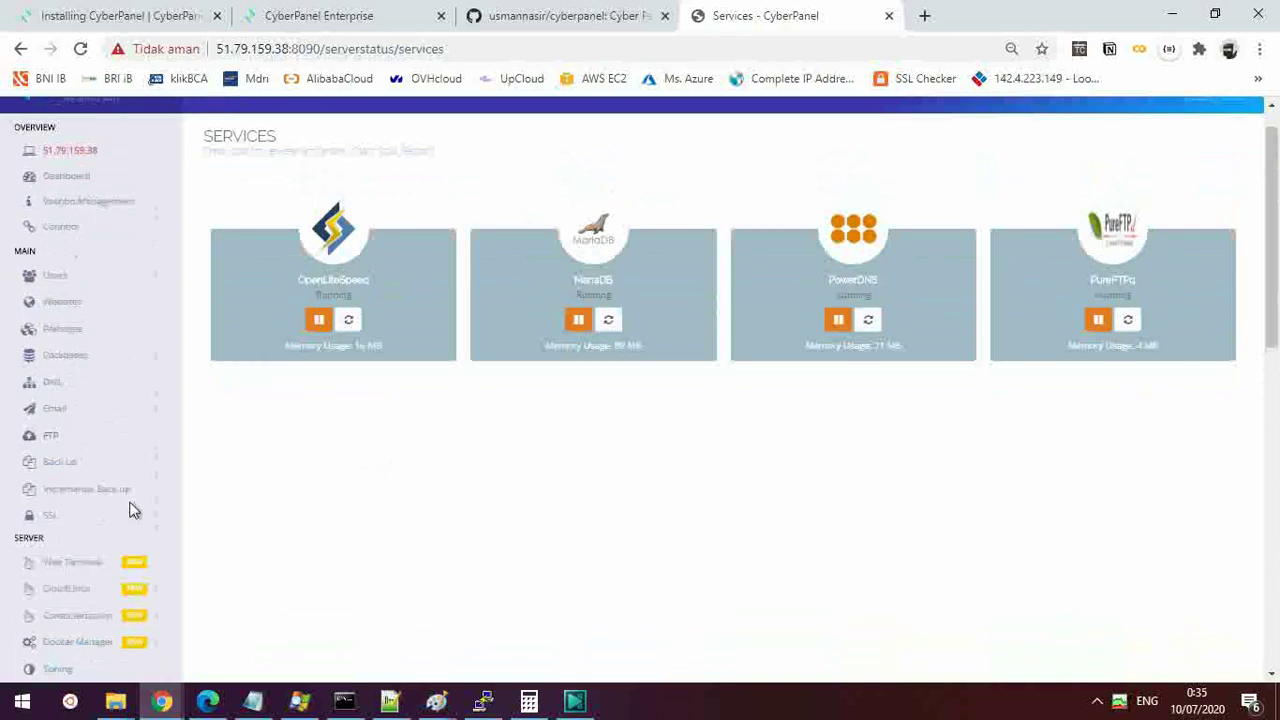
# Open the Package Manager page of the server status and look through the list of upgradable packages.
pyautogui.scroll(-4, 132, 500)
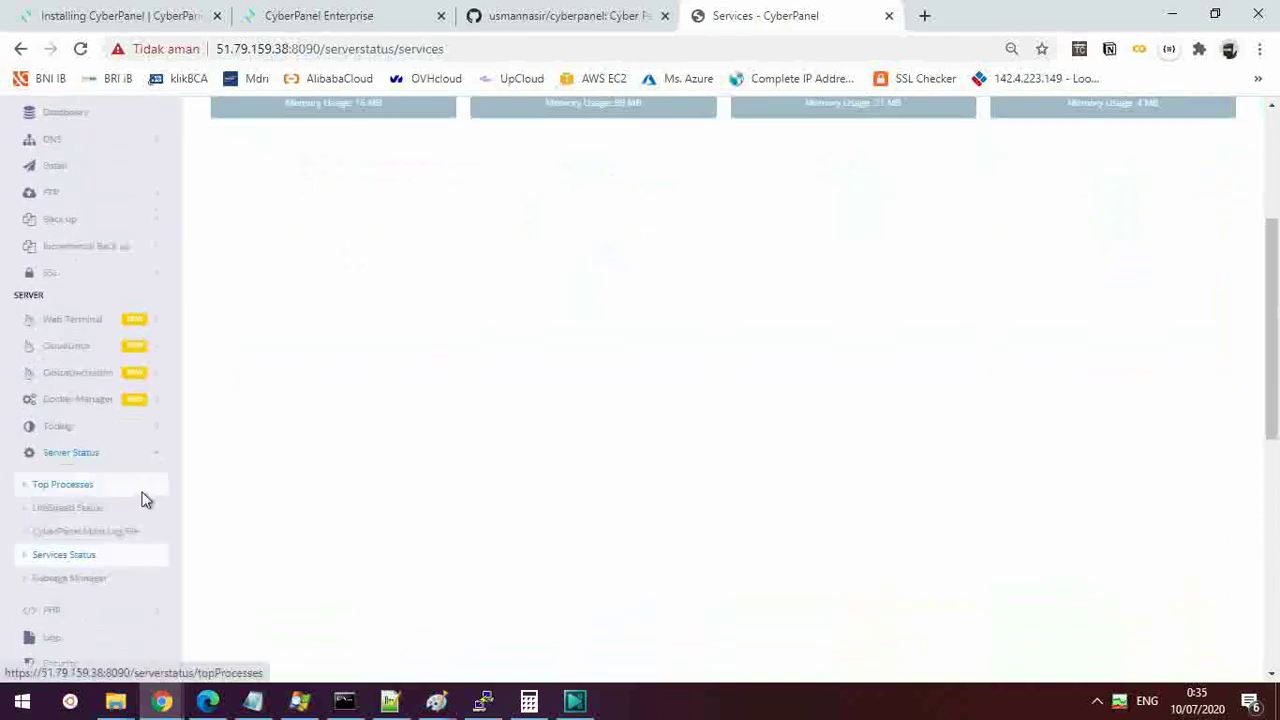
pyautogui.scroll(-2, 142, 496)
pyautogui.scroll(-1, 142, 497)
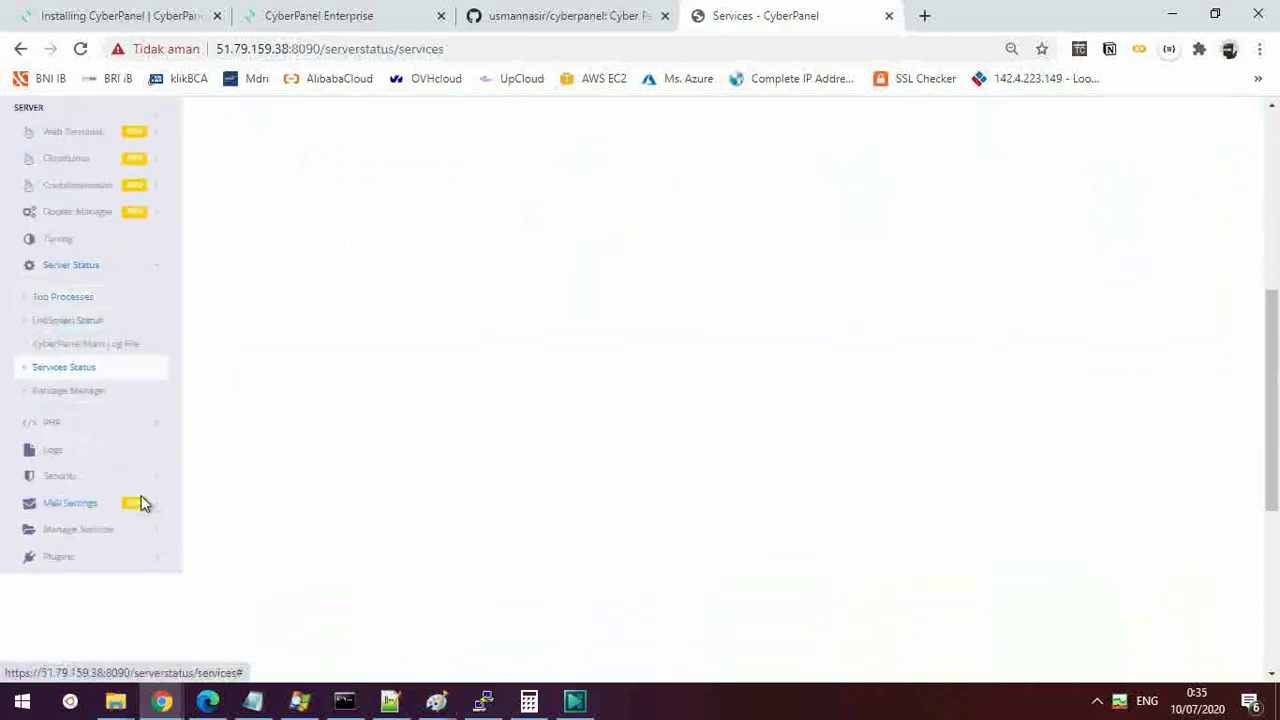
pyautogui.click(107, 391)
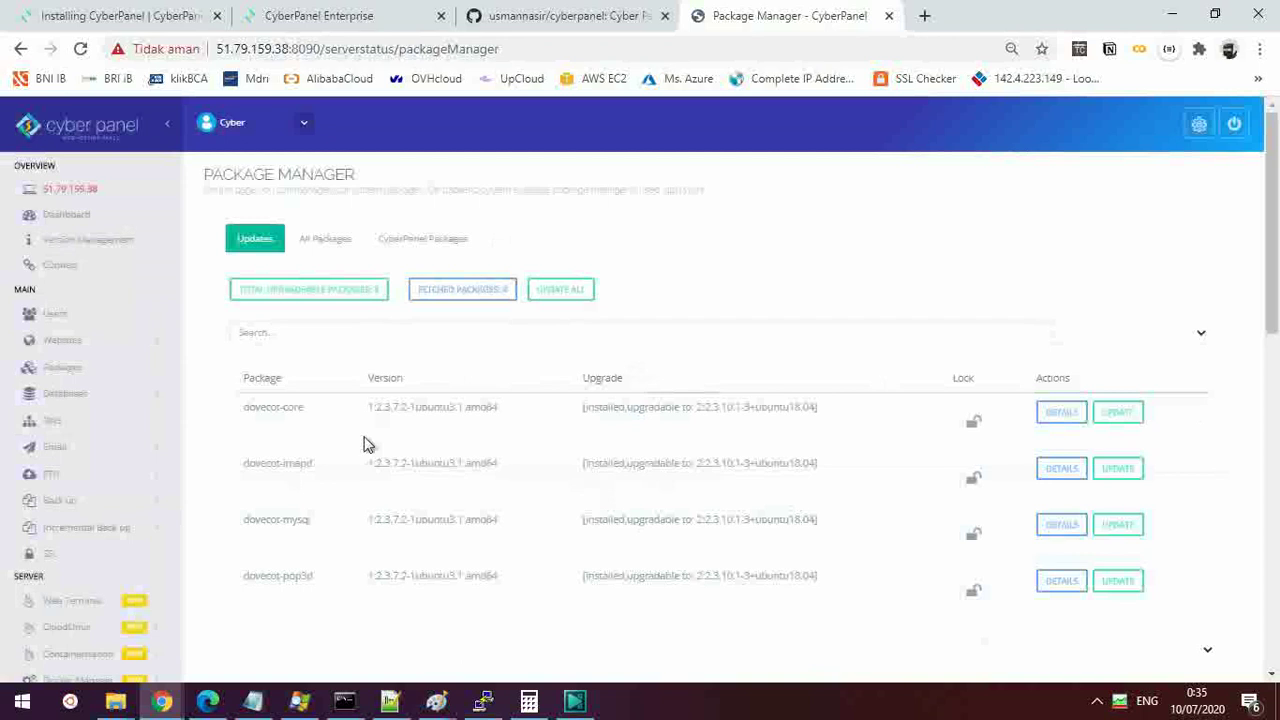
pyautogui.scroll(-3, 364, 444)
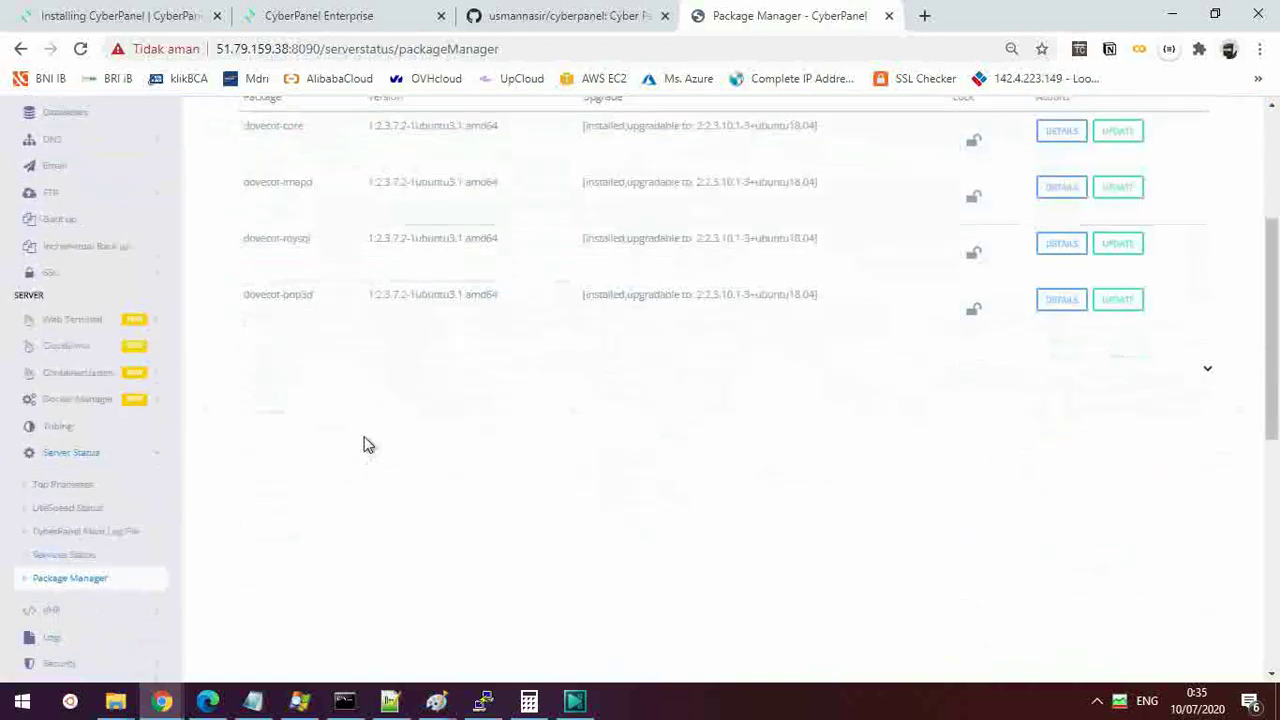
pyautogui.scroll(3, 260, 449)
# Show the server functions available for PHP, logs and security.
pyautogui.scroll(-4, 117, 486)
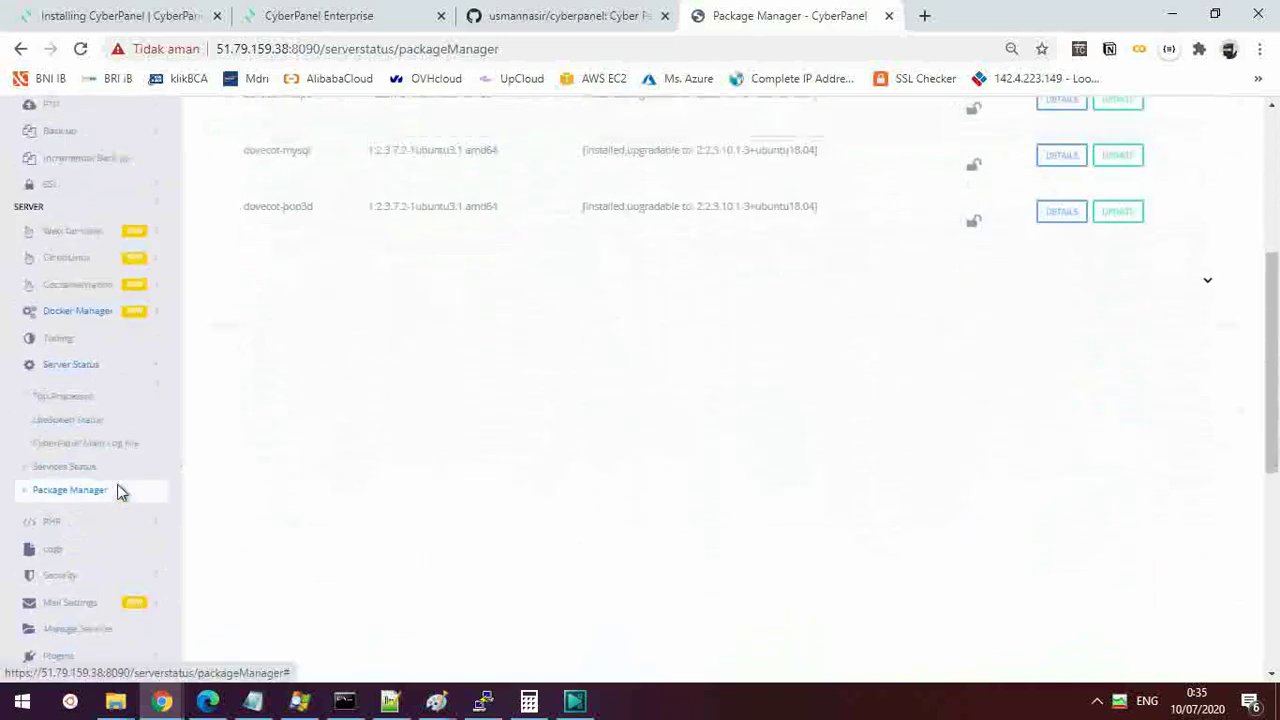
pyautogui.scroll(-2, 117, 489)
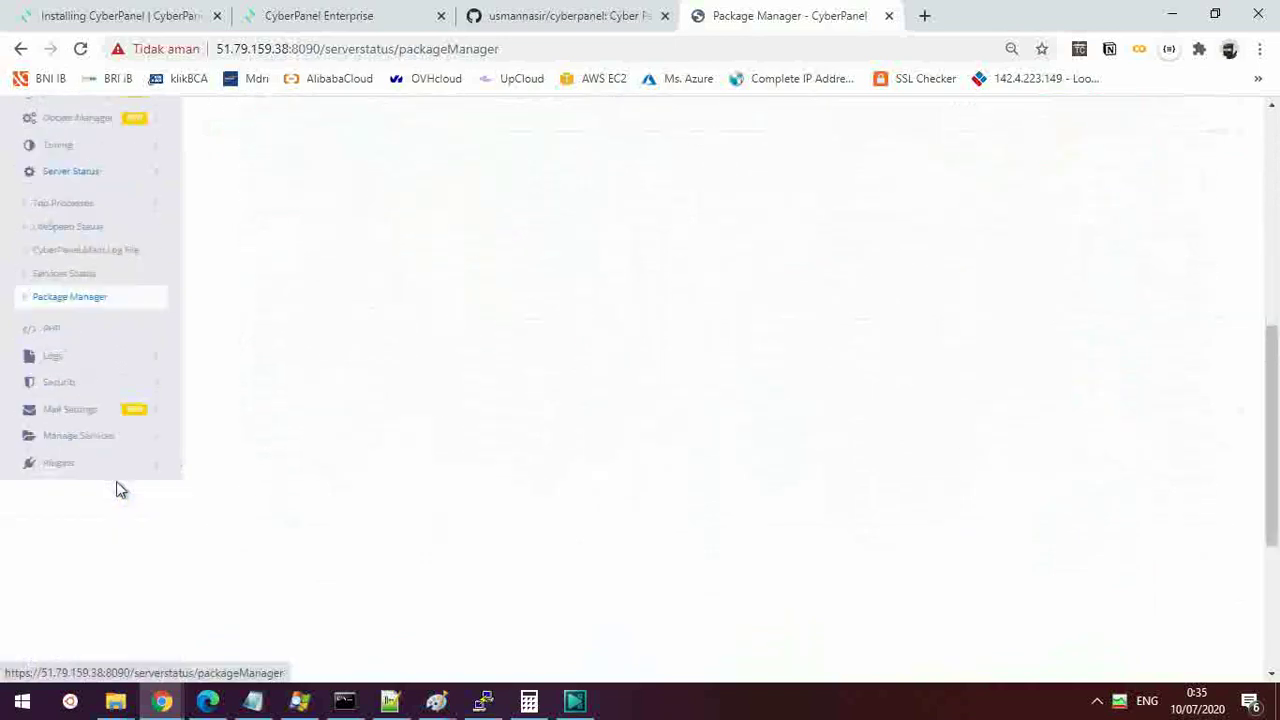
pyautogui.click(91, 330)
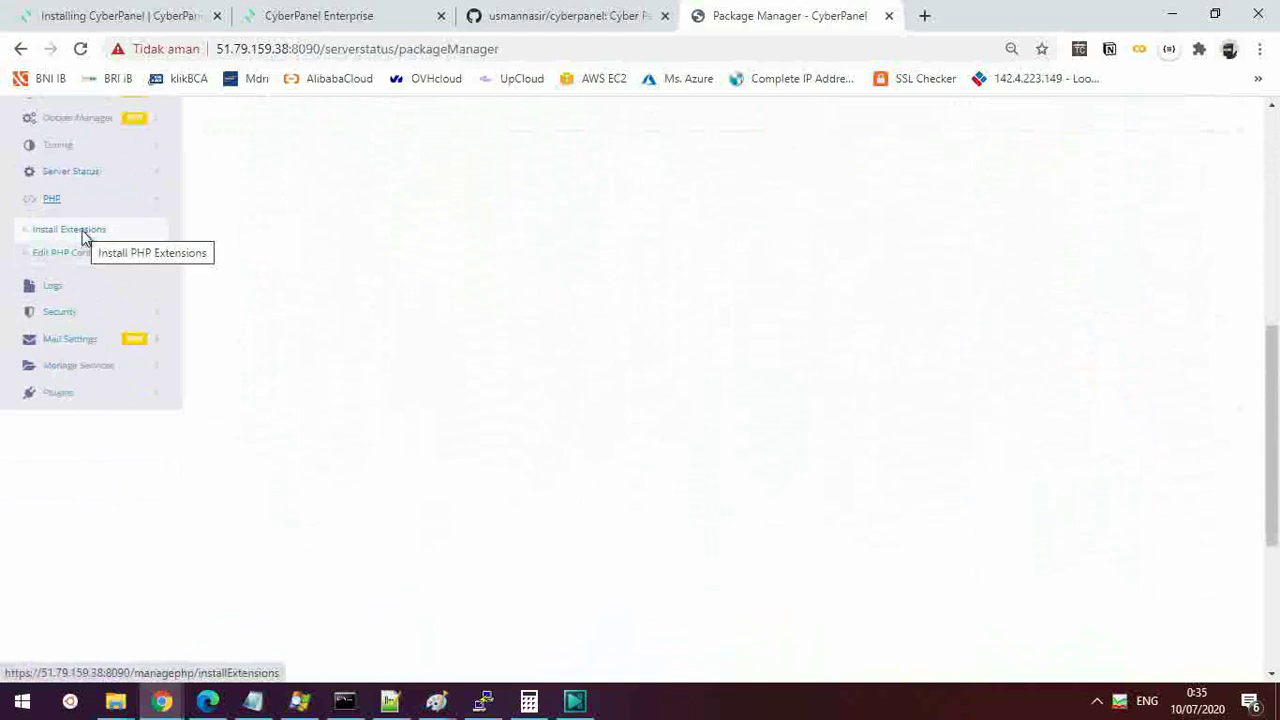
pyautogui.click(73, 285)
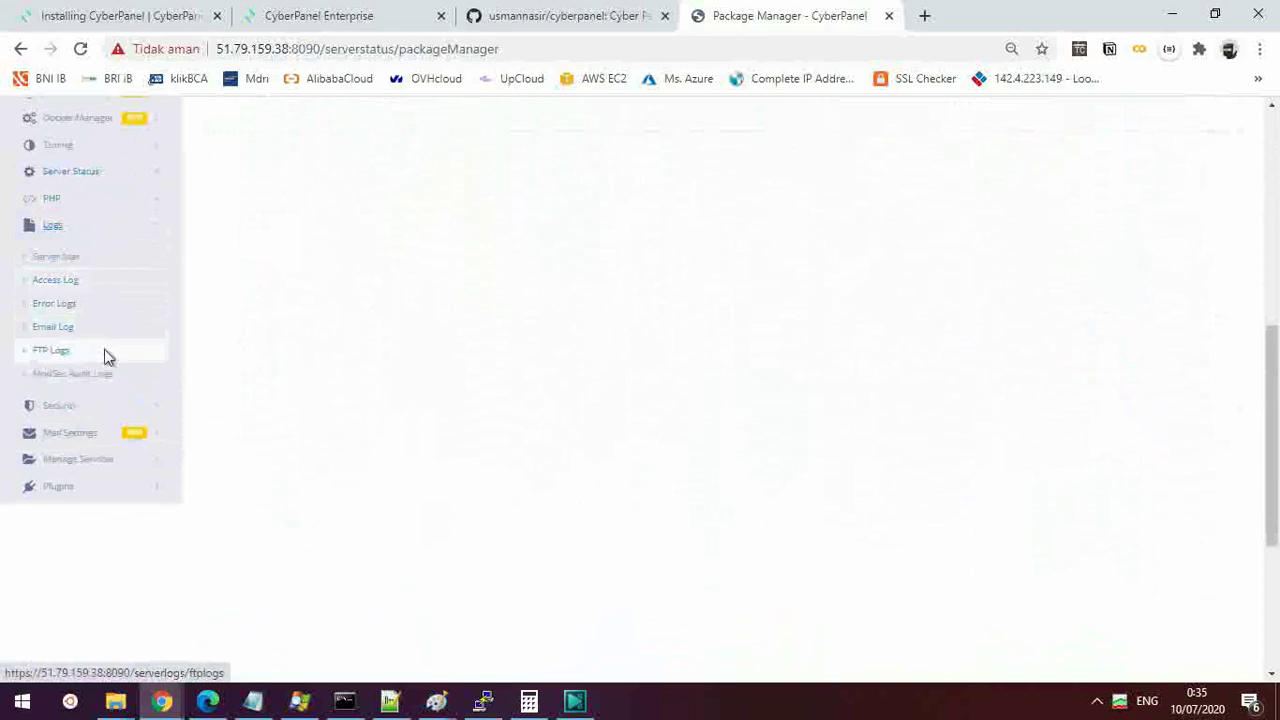
pyautogui.doubleClick(120, 410)
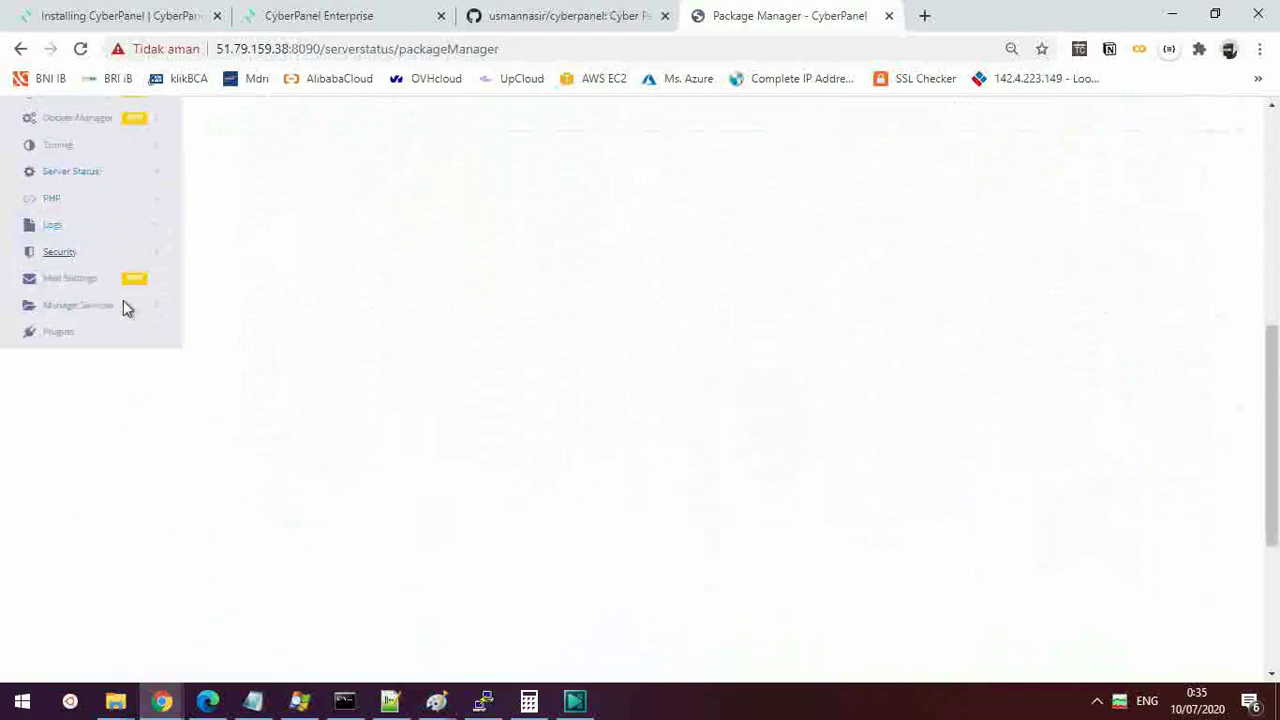
pyautogui.click(113, 260)
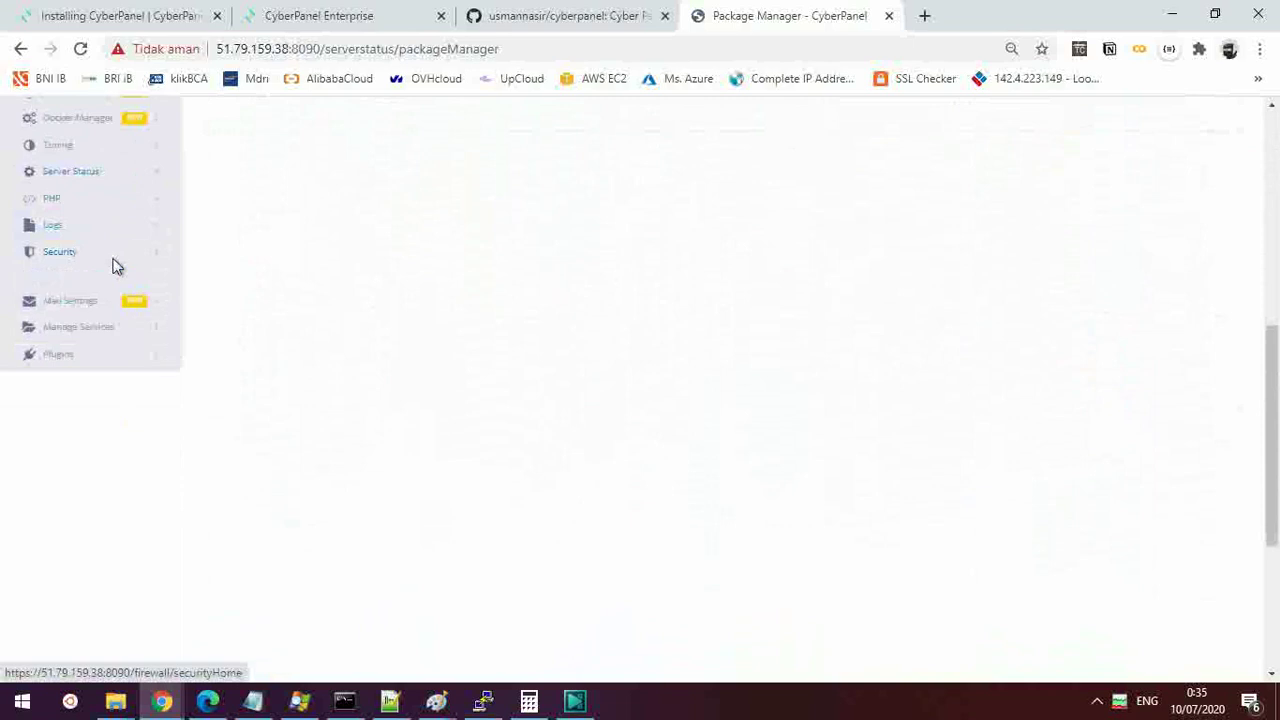